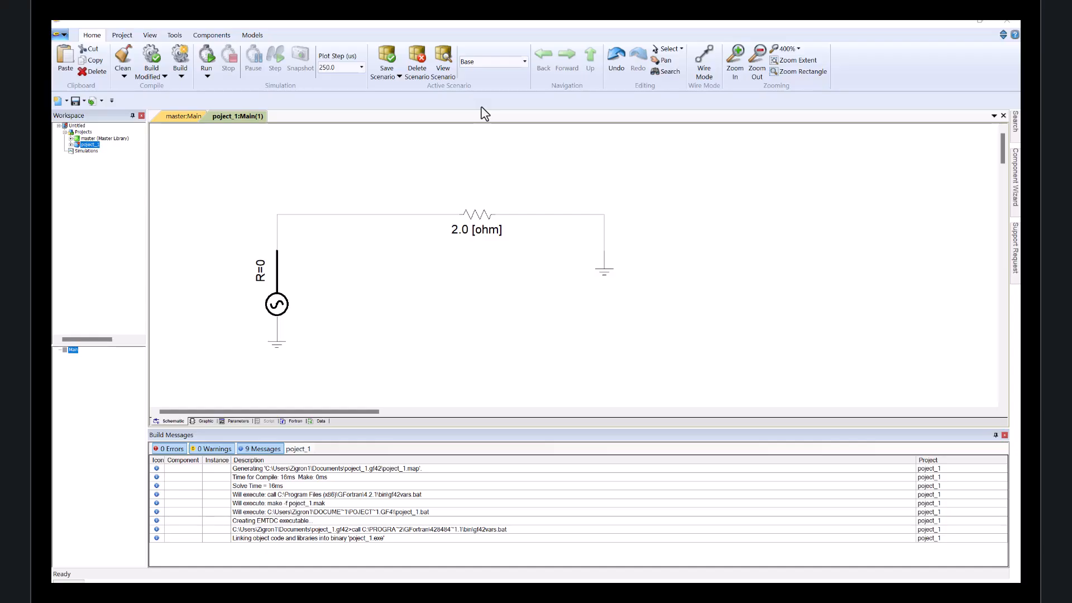
Run the simulation of the source and 2.0 ohm resistor circuit and review the project run settings.
click(204, 62)
click(548, 333)
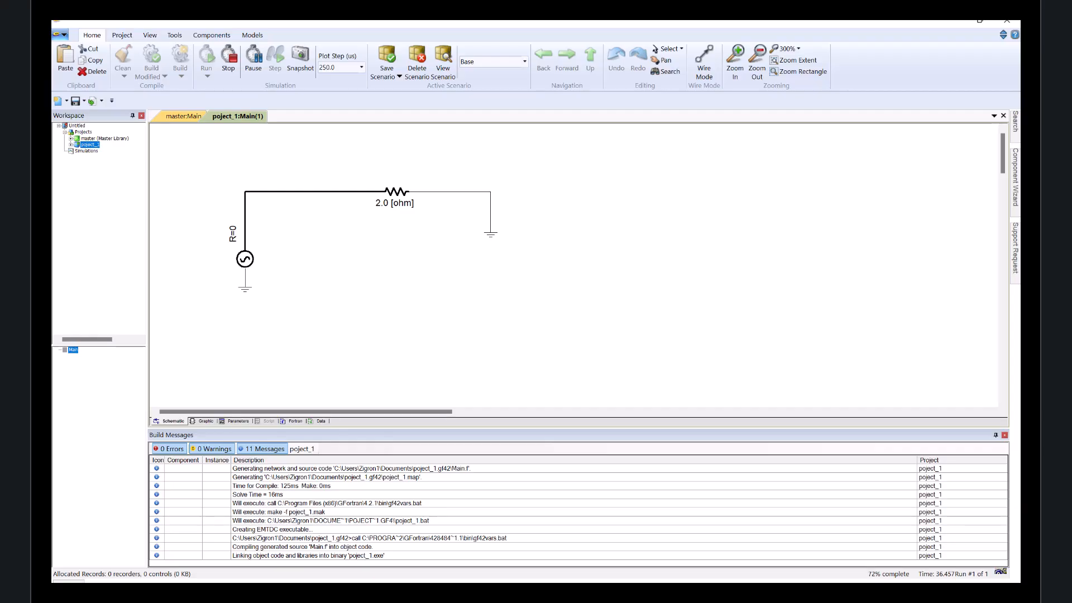
click(126, 37)
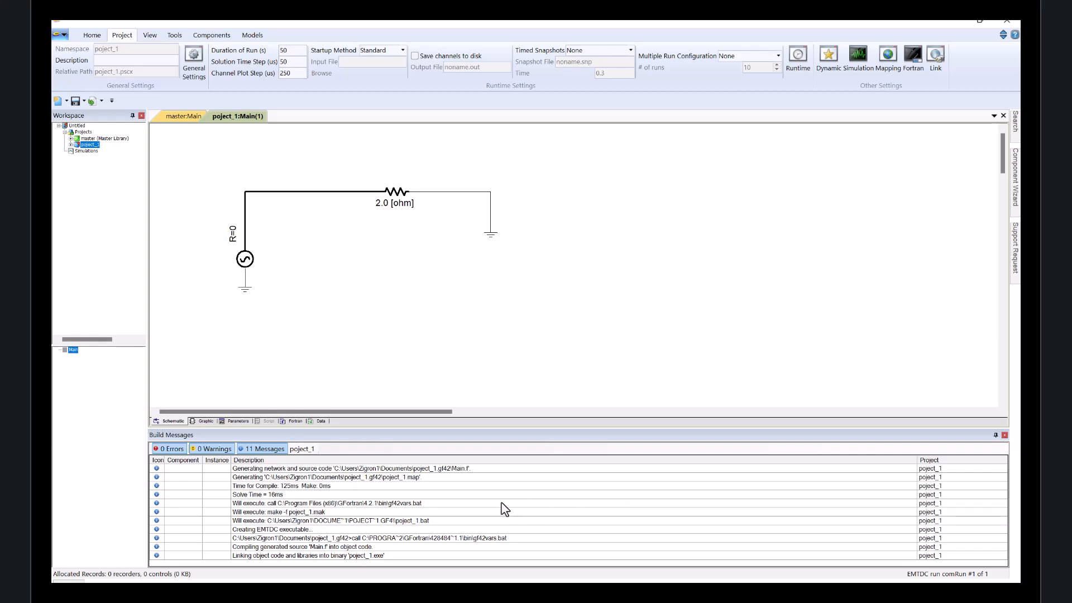
click(93, 37)
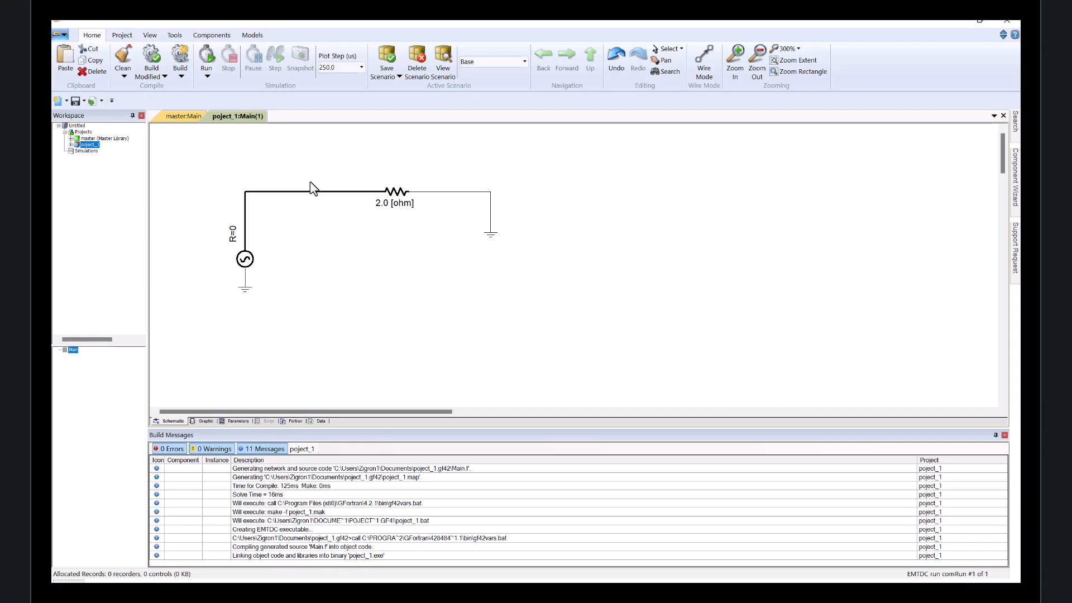
Insert a multimeter into the wire between the AC source and the resistor.
click(223, 38)
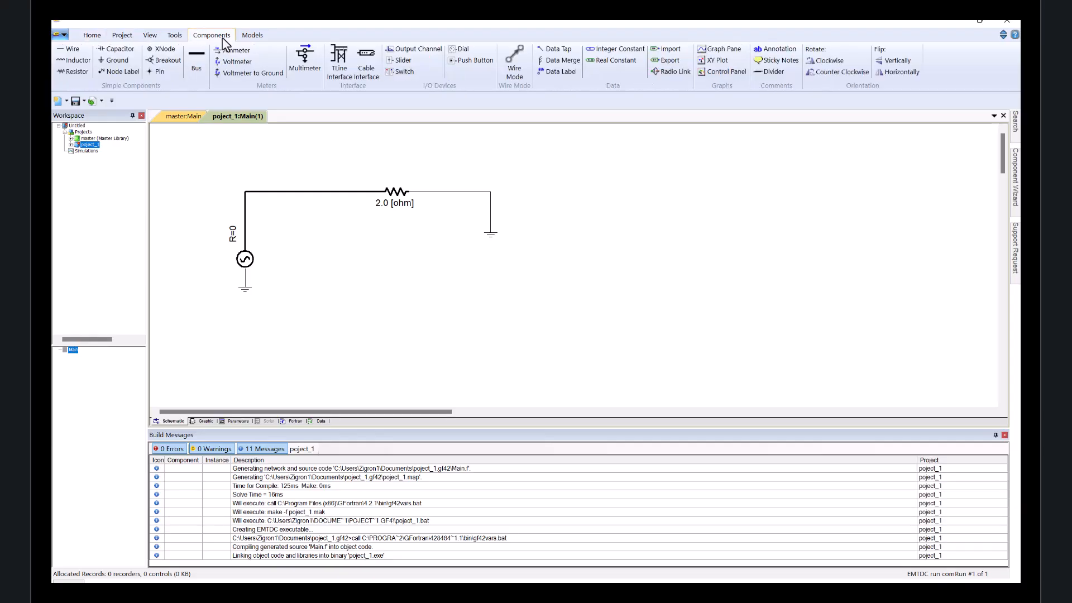
click(306, 68)
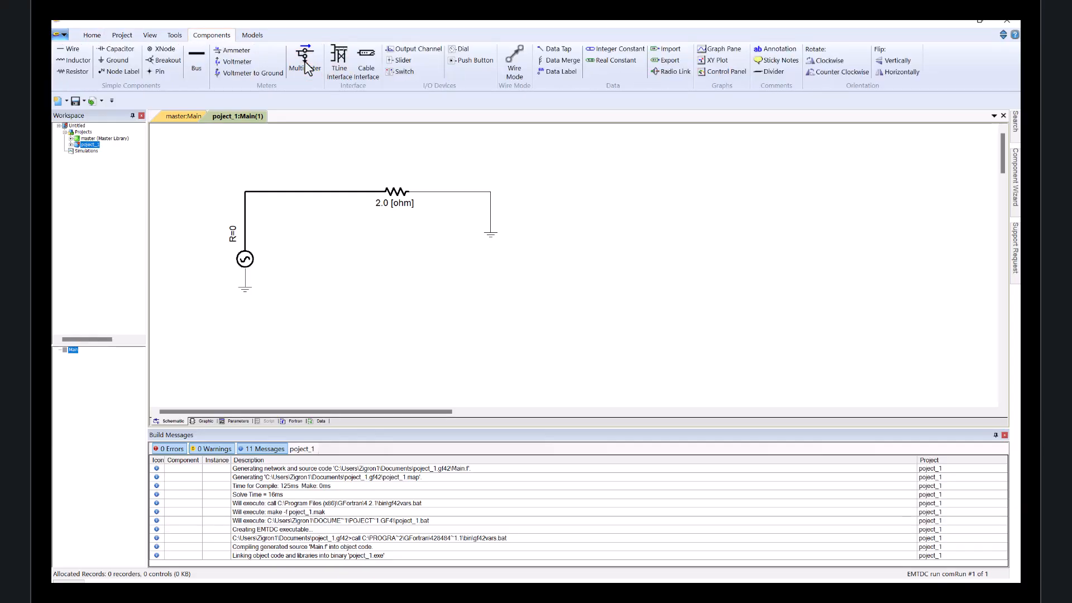
click(302, 193)
click(273, 191)
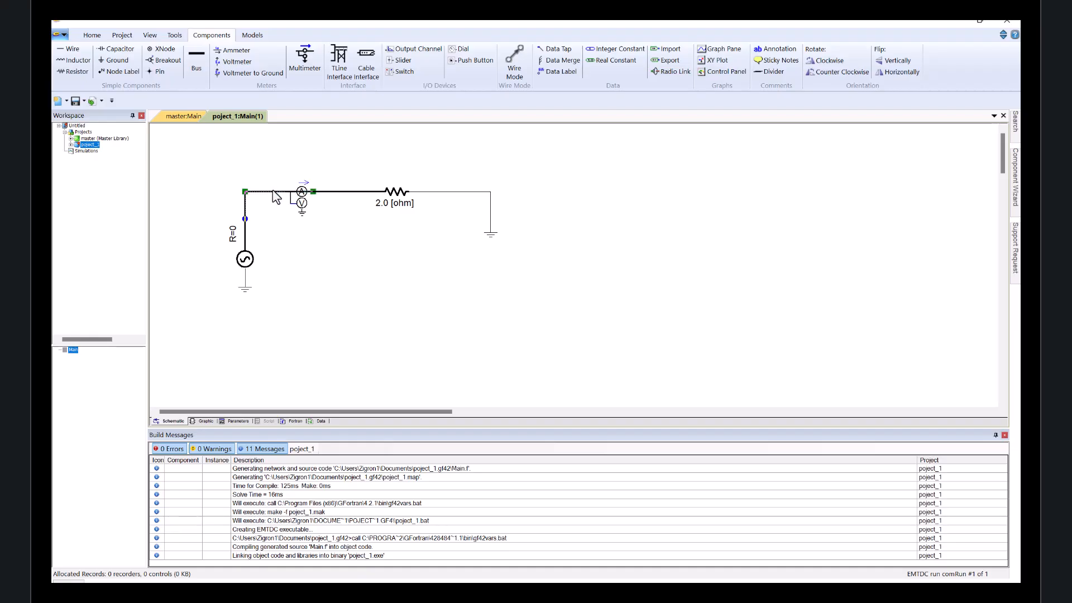
drag(313, 192, 287, 191)
click(313, 192)
click(330, 175)
click(310, 203)
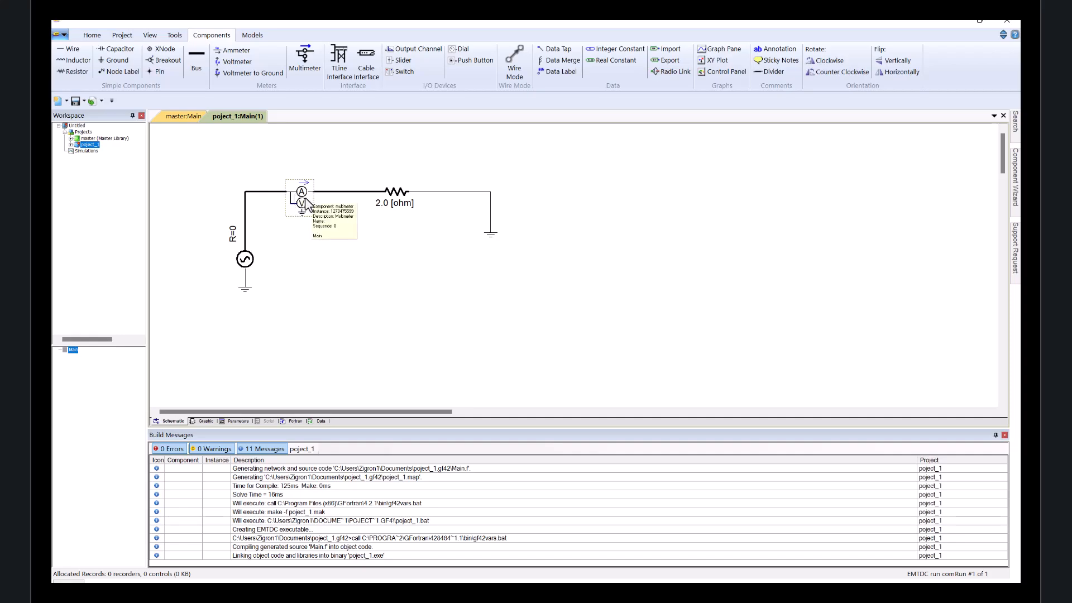
Open the multimeter's configuration and enable instantaneous current and instantaneous voltage measurement.
double_click(305, 199)
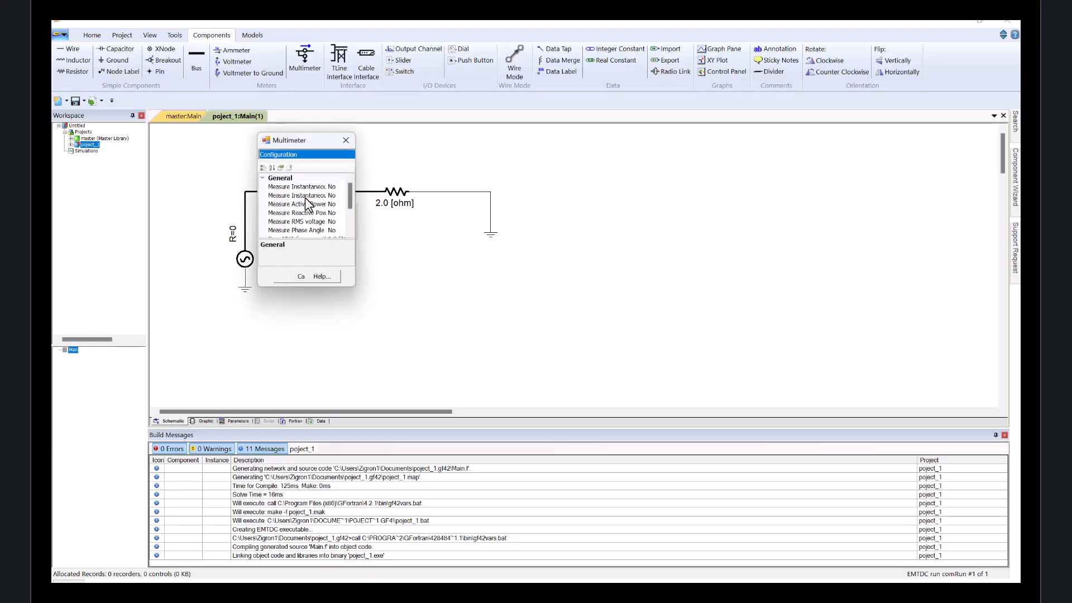
drag(352, 232, 557, 231)
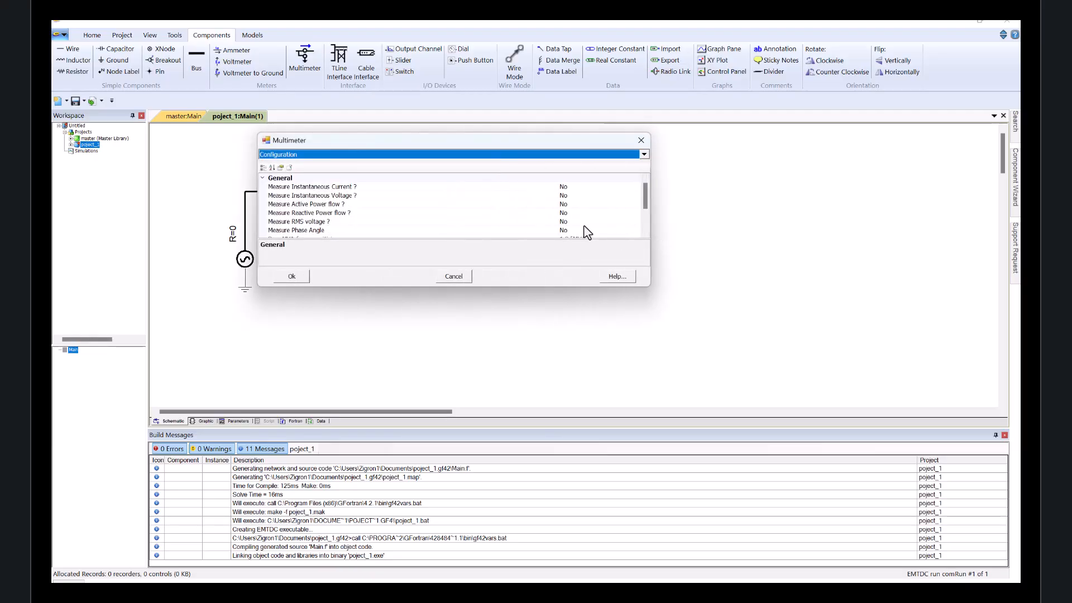
drag(548, 284, 560, 346)
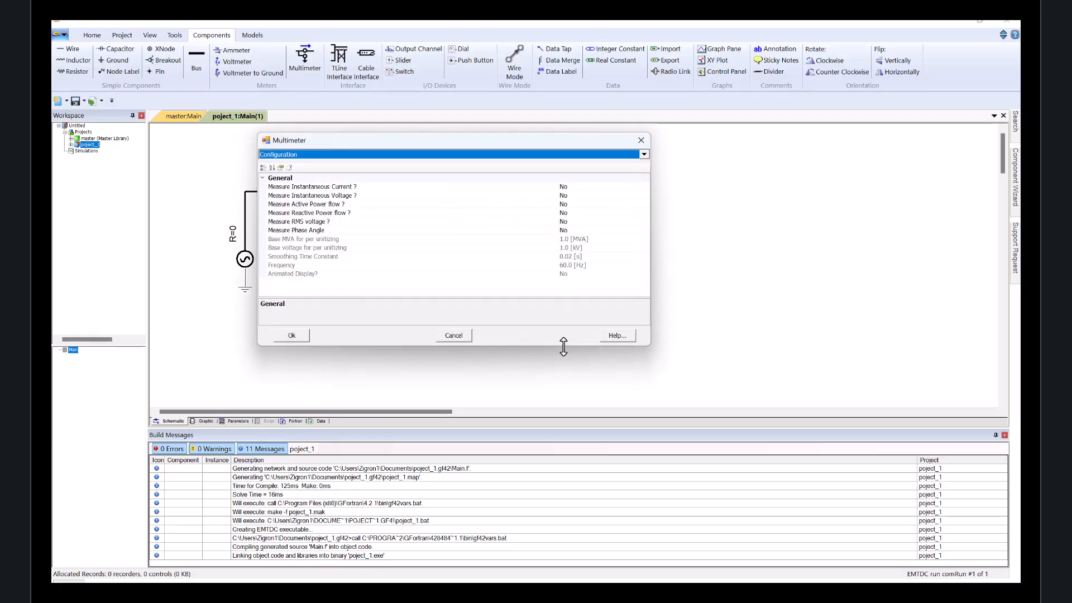
click(577, 188)
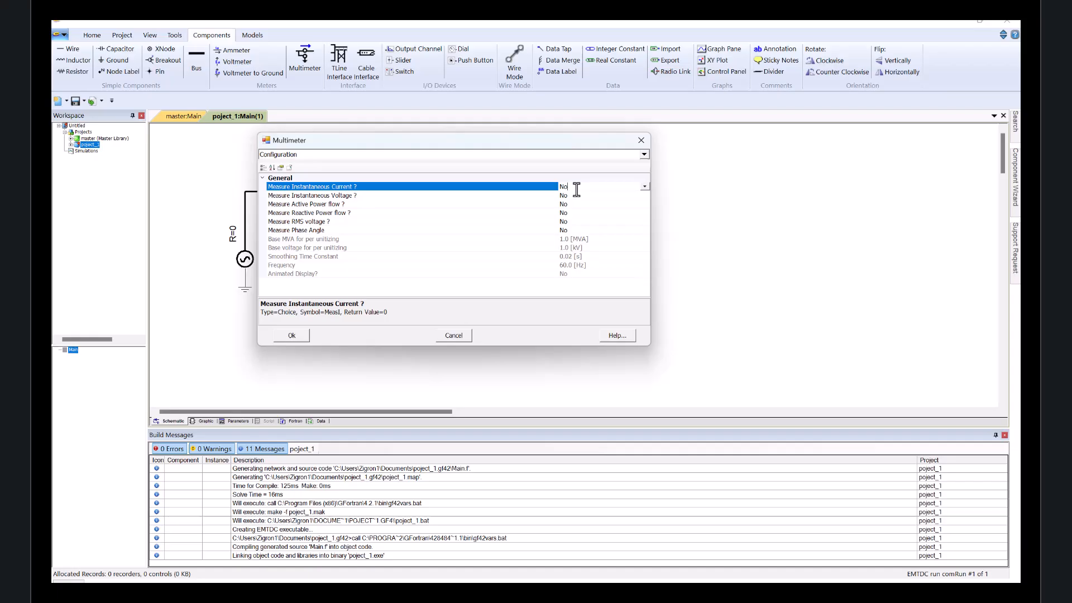
click(645, 186)
click(632, 204)
click(644, 195)
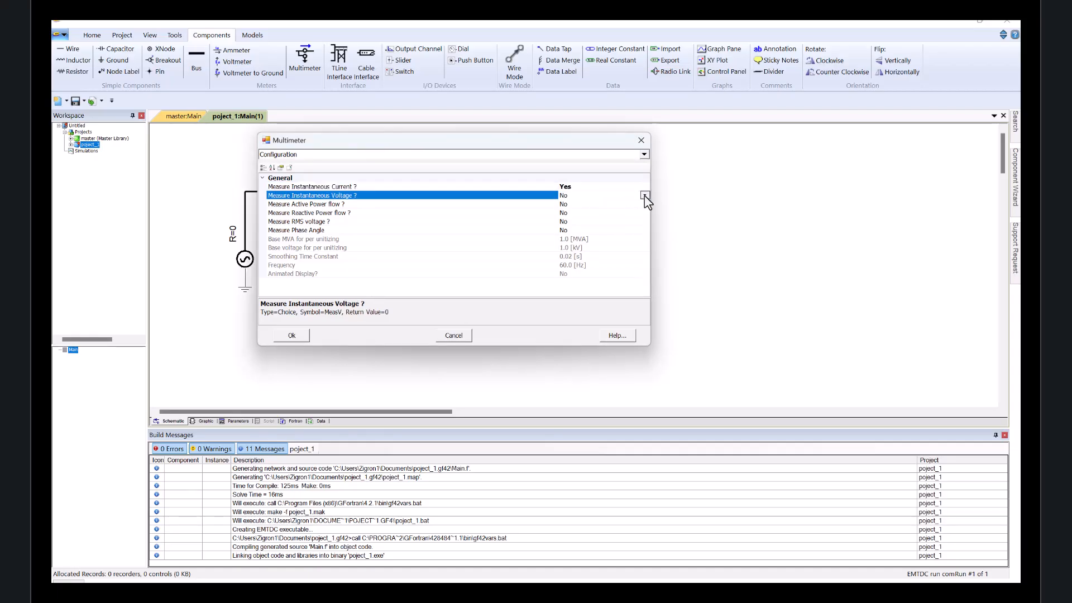
click(644, 196)
click(612, 211)
Enable measurement of reactive power flow and active power flow on the multimeter.
click(643, 212)
click(646, 212)
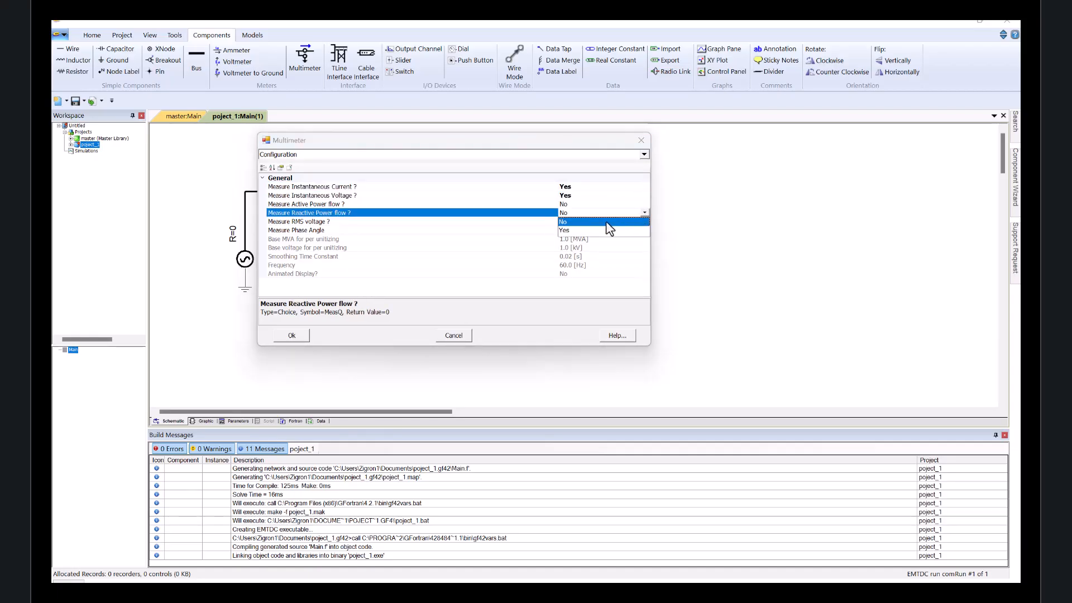
click(611, 228)
click(625, 205)
click(645, 205)
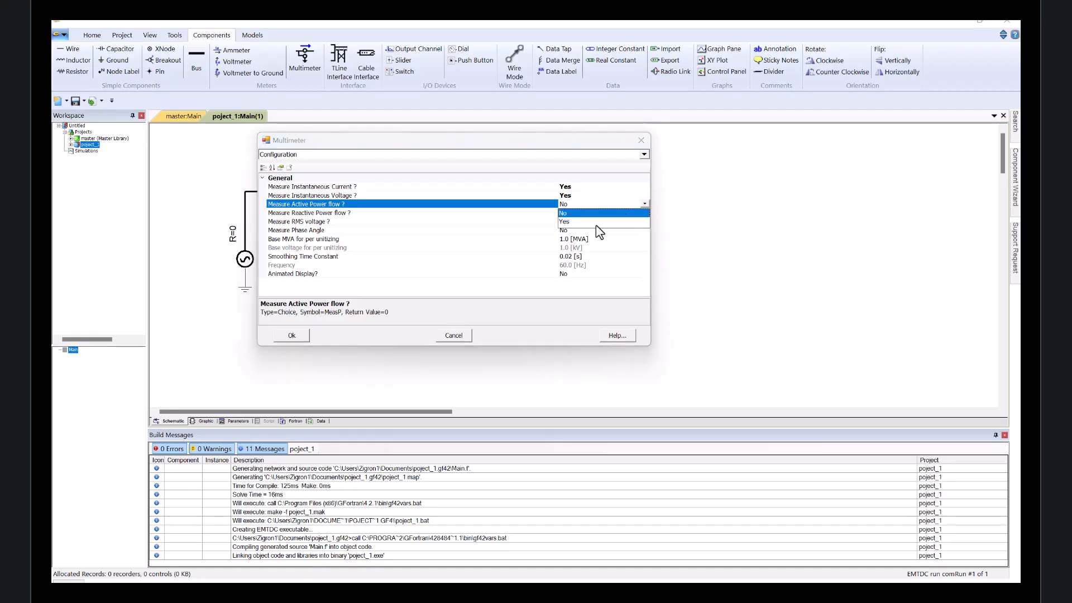
click(581, 221)
Set the multimeter's RMS voltage measurement to Yes, Digital.
click(631, 222)
click(644, 221)
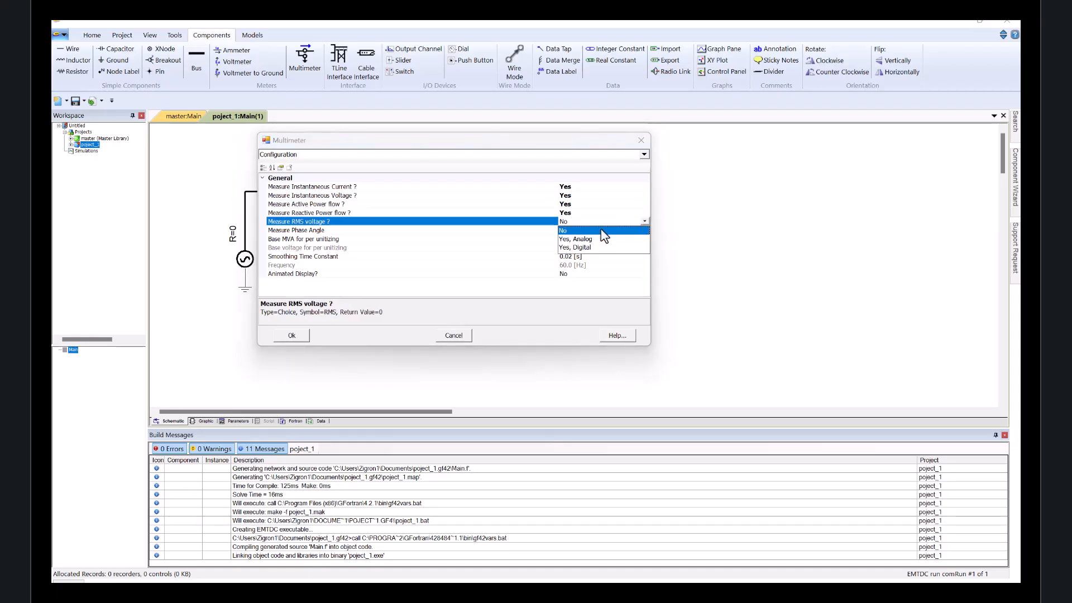
click(600, 240)
click(644, 221)
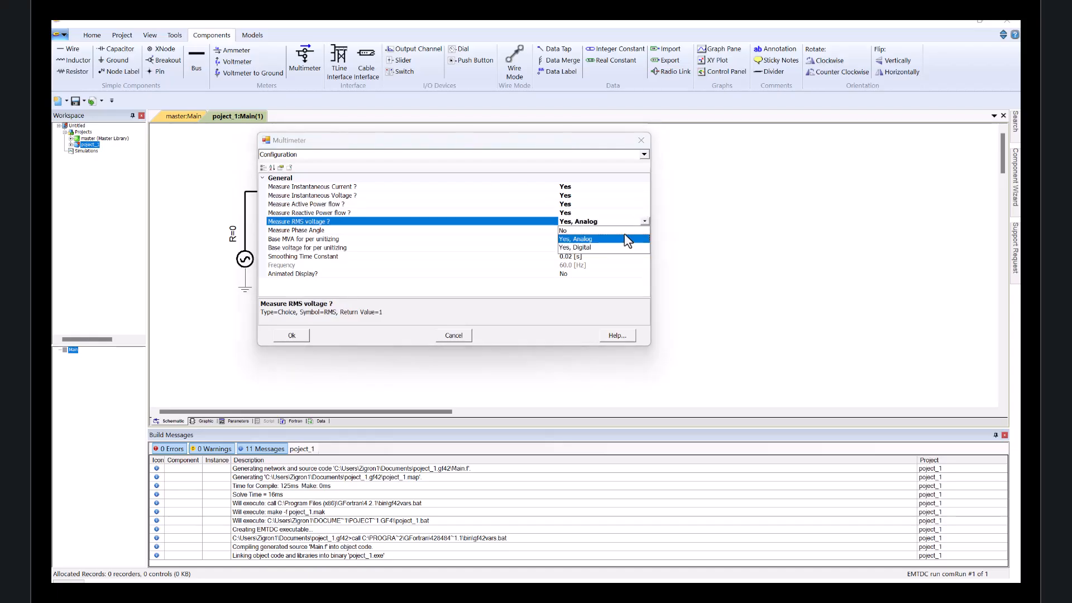
click(602, 248)
Set phase angle measurement to Yes, degrees, turn on animated display, and apply the configuration.
click(629, 231)
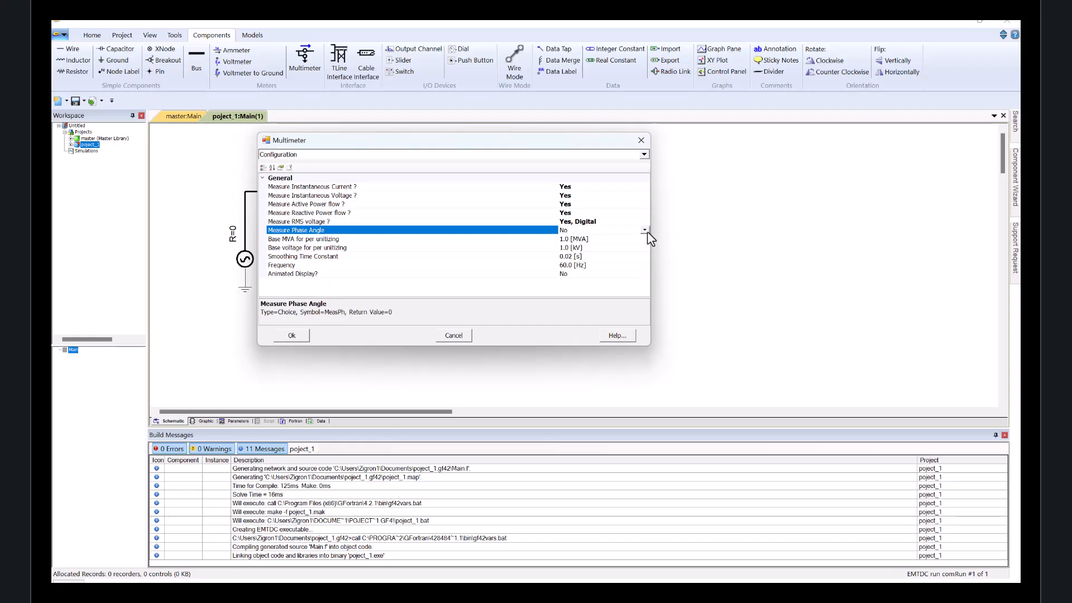
click(644, 230)
click(595, 256)
click(610, 274)
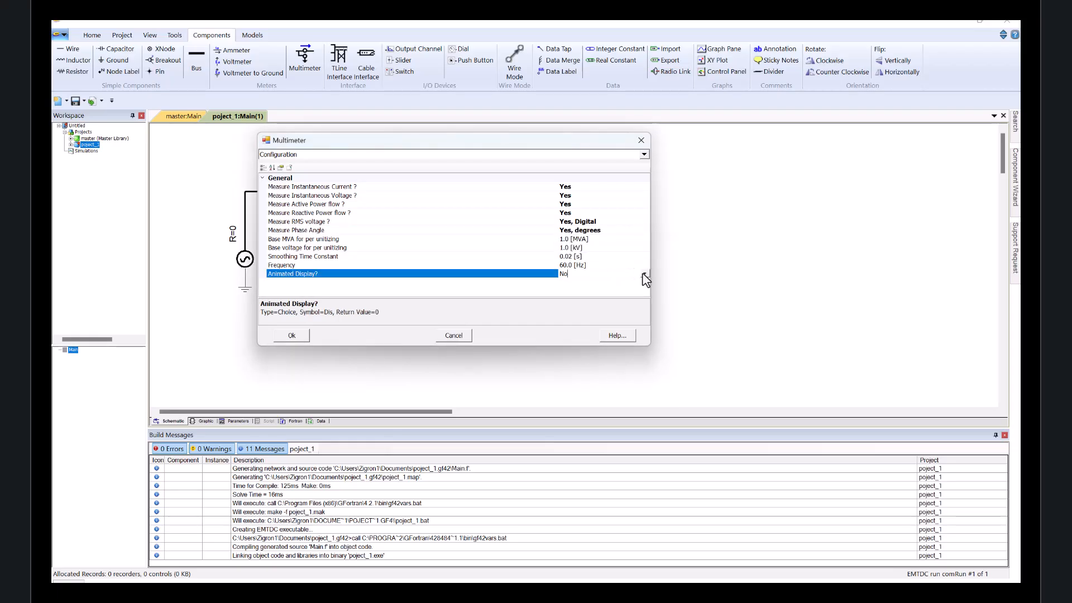
click(645, 274)
click(595, 291)
click(292, 334)
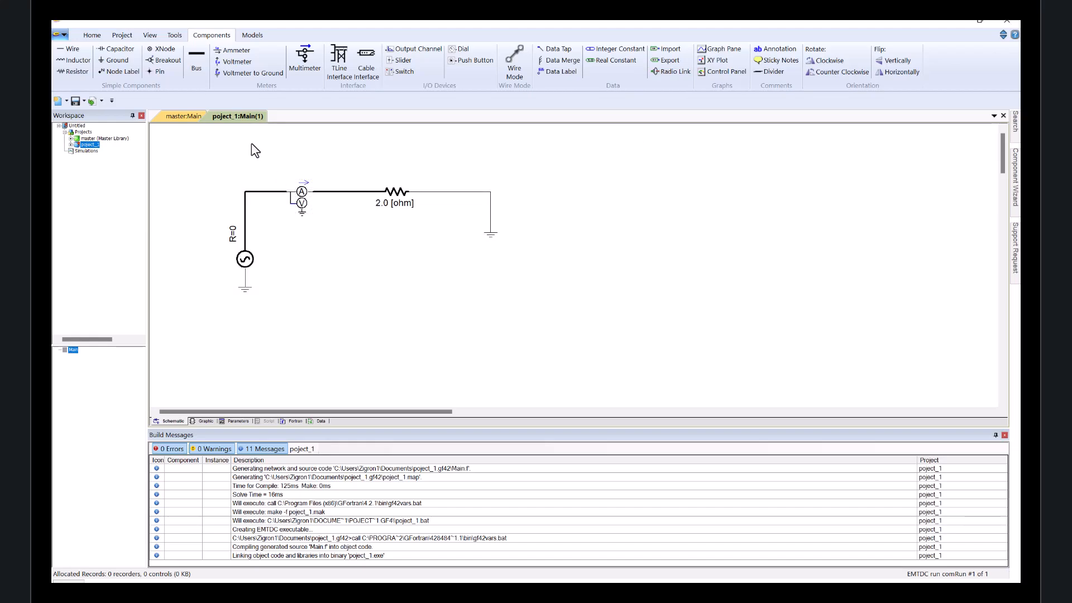
Run the simulation again, proceeding without any output channels.
click(92, 36)
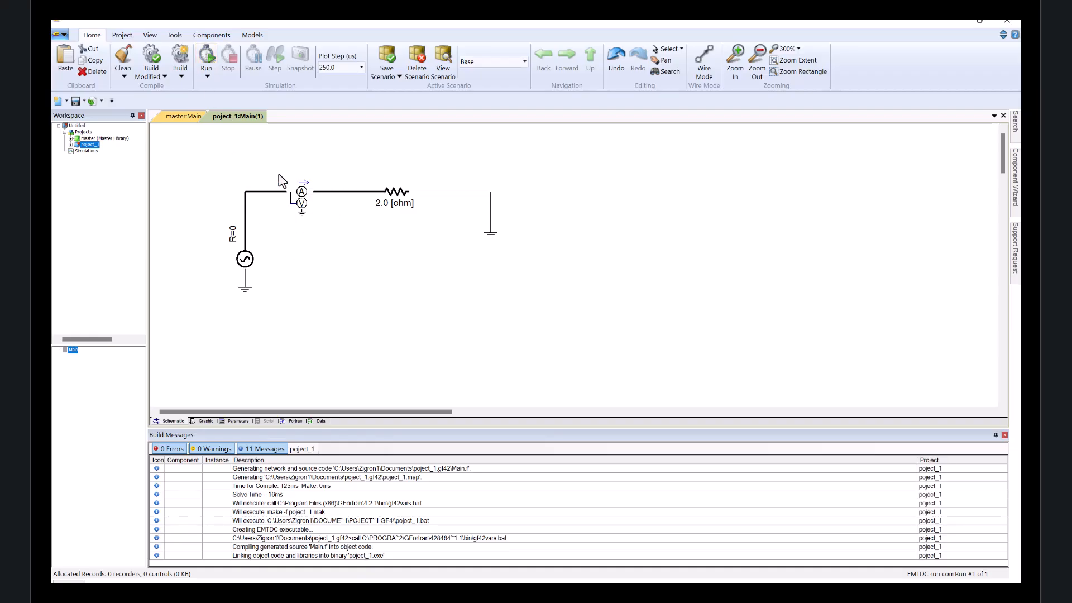
click(122, 35)
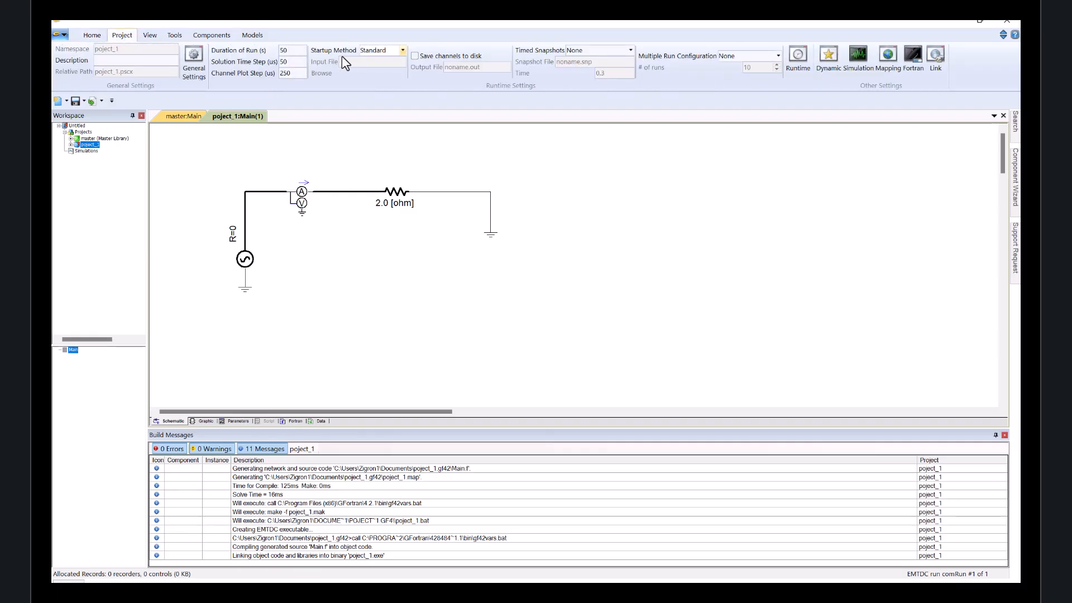
double_click(292, 49)
click(94, 35)
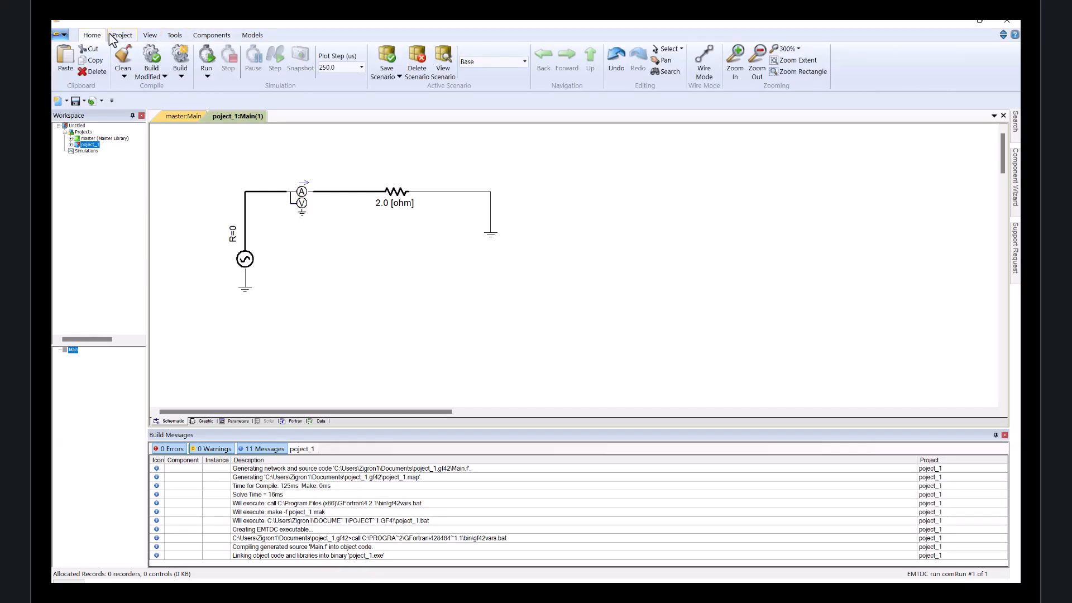
click(207, 54)
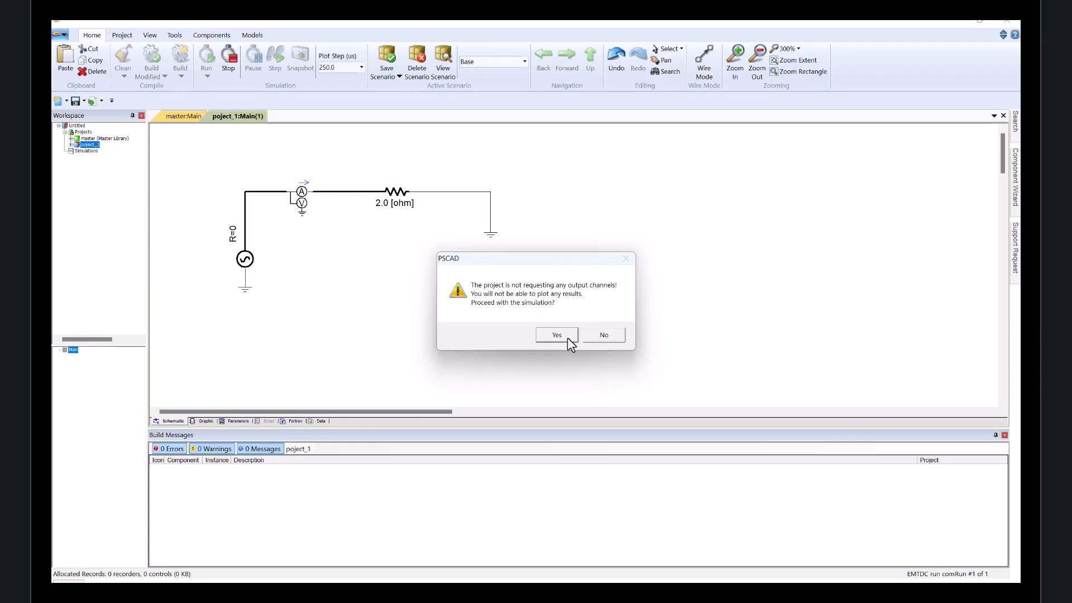
click(568, 337)
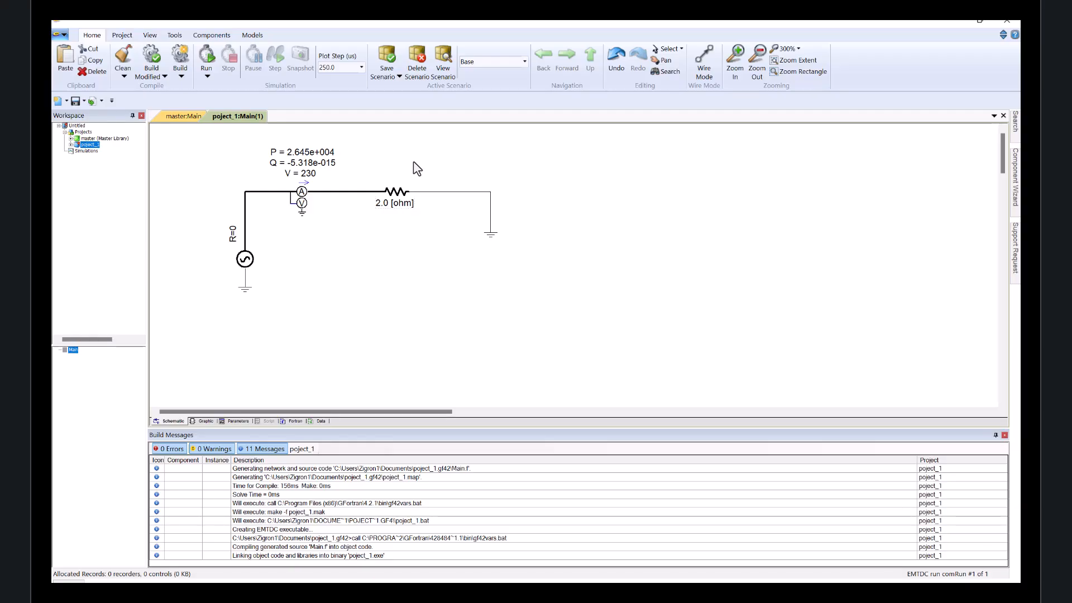
Reopen the multimeter's properties, switch to the Signal Names page, and name the instantaneous current signal I_inst.
click(313, 174)
click(384, 178)
click(704, 563)
click(333, 213)
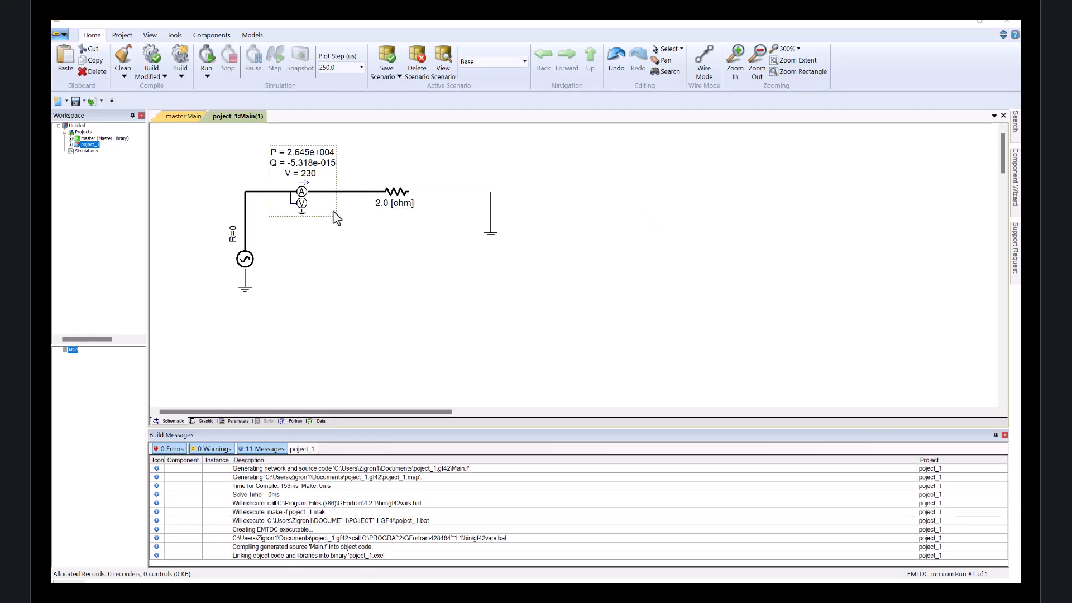
double_click(302, 207)
drag(351, 280, 694, 321)
drag(532, 294, 534, 375)
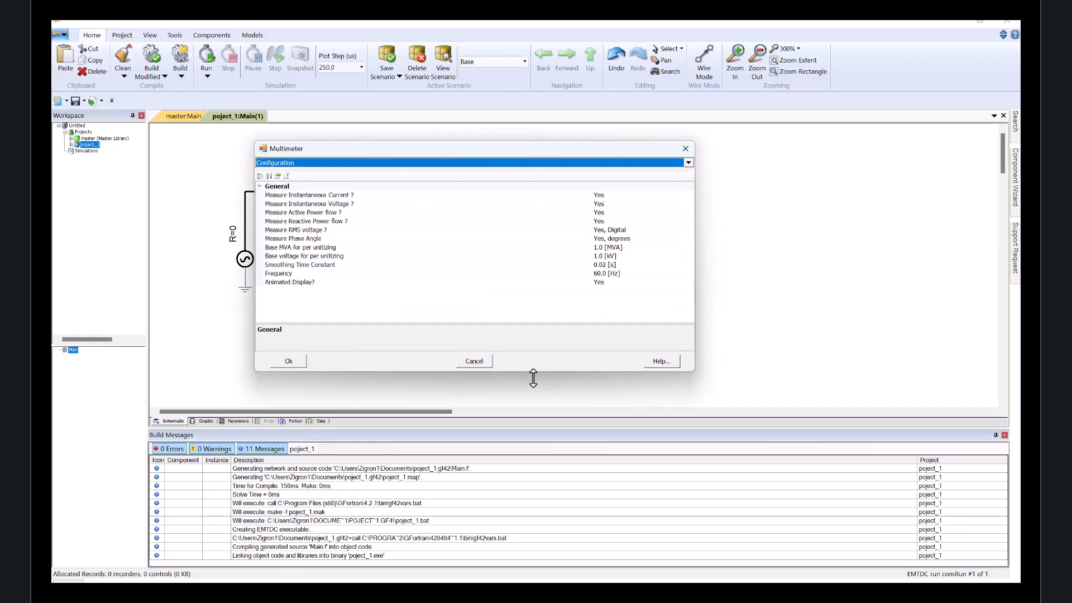
click(315, 166)
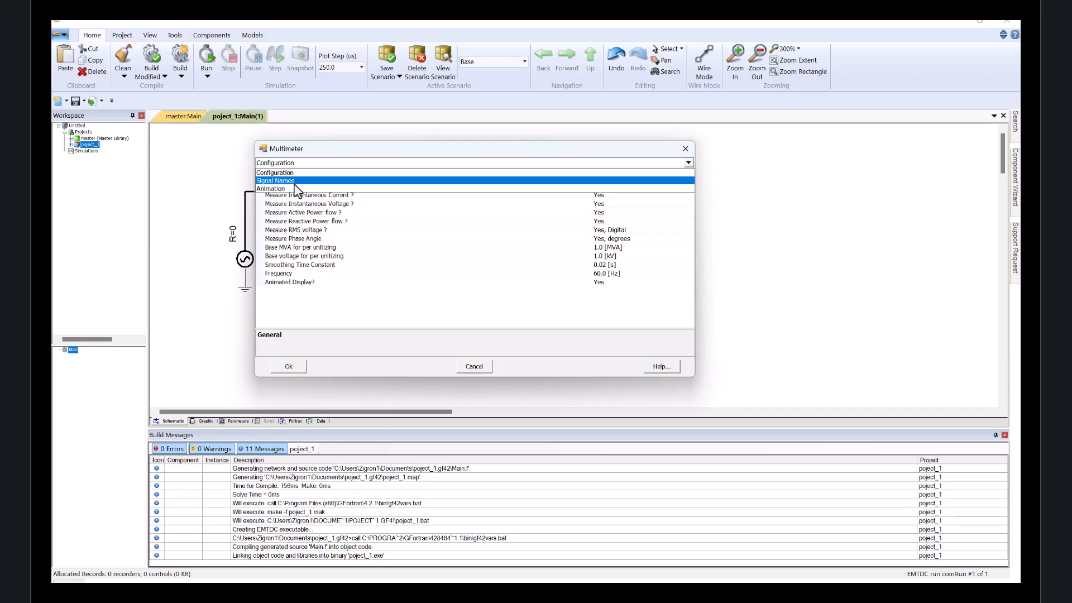
click(295, 181)
click(350, 196)
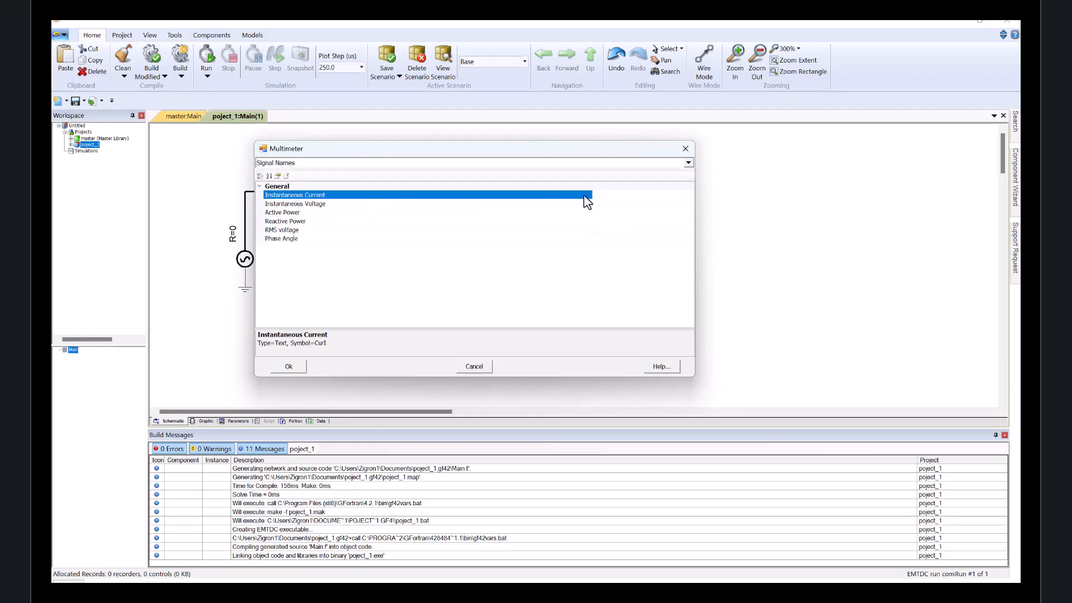
drag(592, 196, 375, 196)
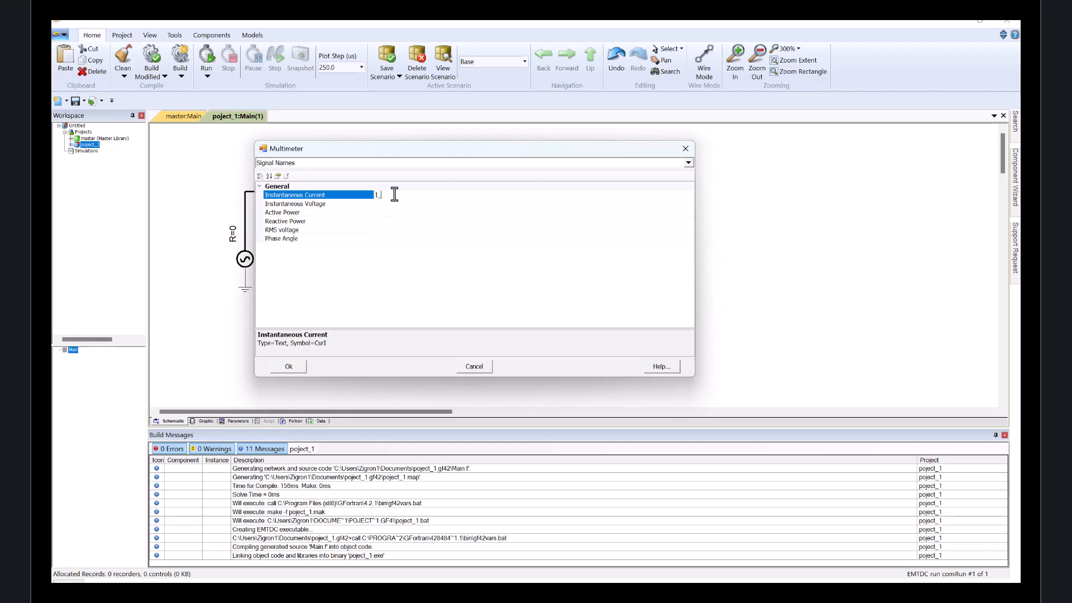
text(I_inst)
key(Return)
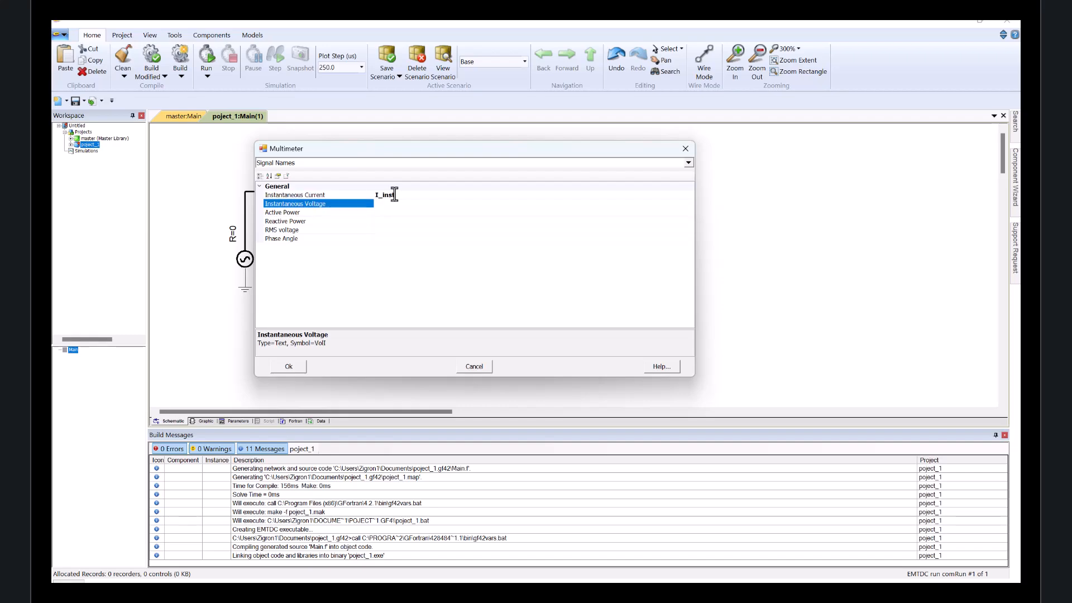
Name the instantaneous voltage, active power and reactive power signals V_inst, P and Q.
text(V_inst)
key(Return)
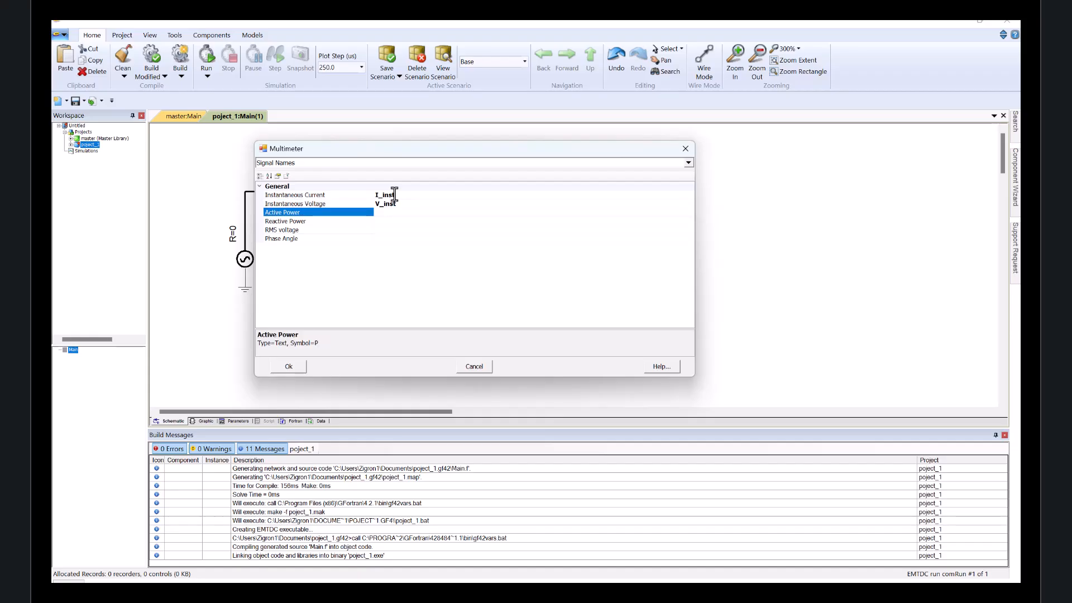
key(Return)
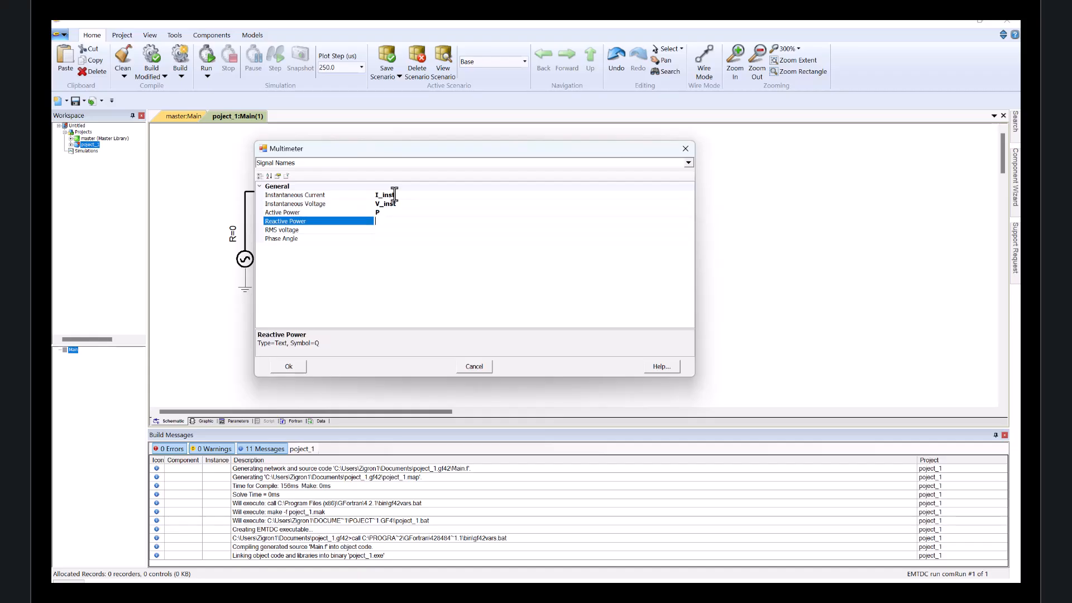
key(Return)
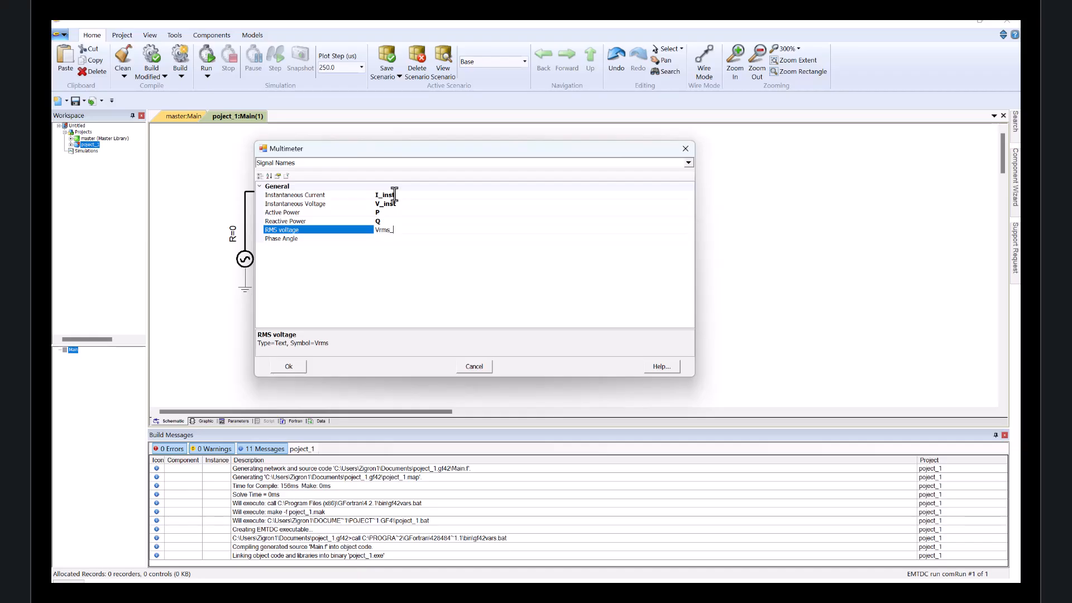
Name the RMS voltage signal Vrms_LL_Source and the phase angle signal O_Ph, then close the dialog.
text(Vrms_LL_Source)
key(Return)
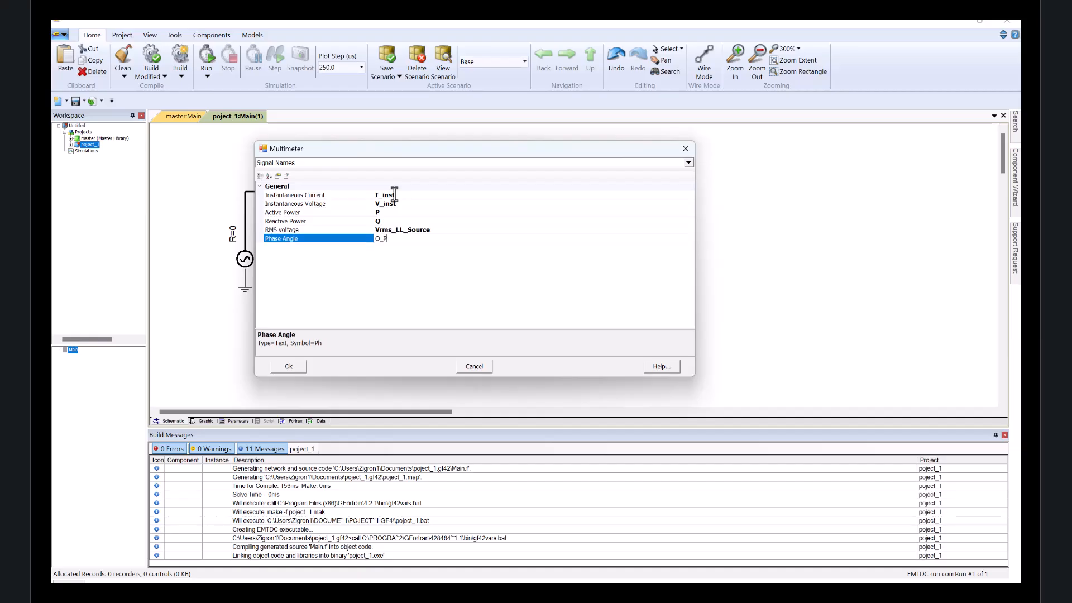
text(O_Ph)
key(Return)
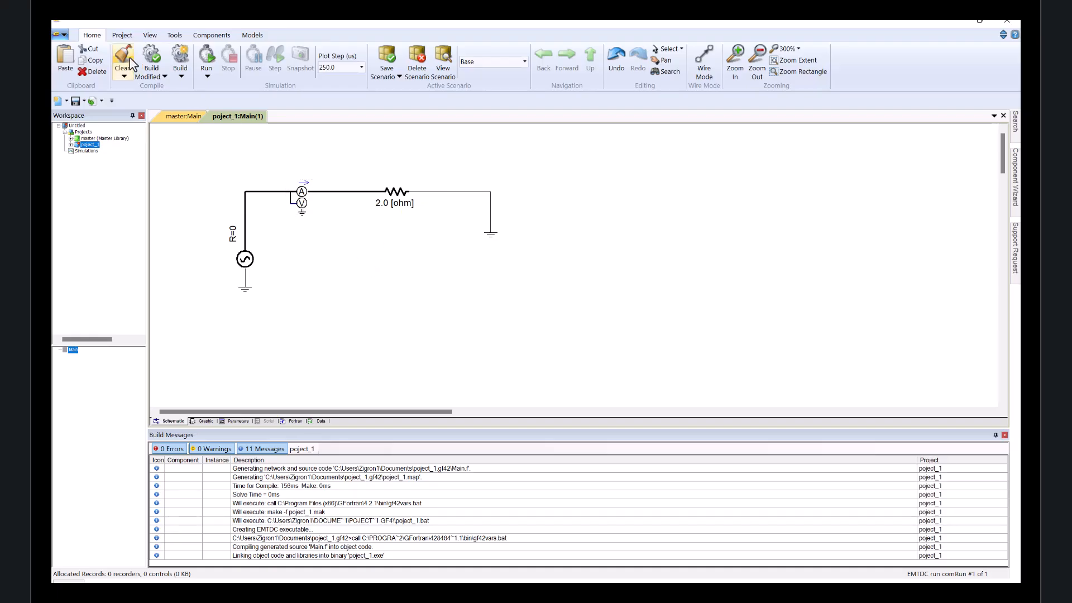
Place a data label on the schematic just below the source-to-resistor wire.
click(207, 35)
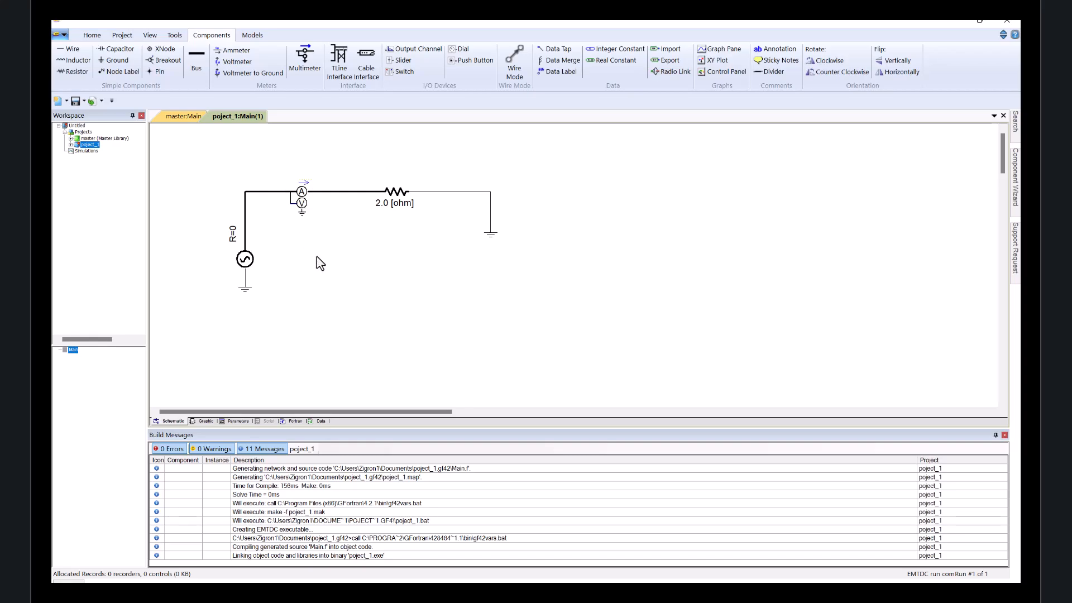
click(558, 72)
click(354, 266)
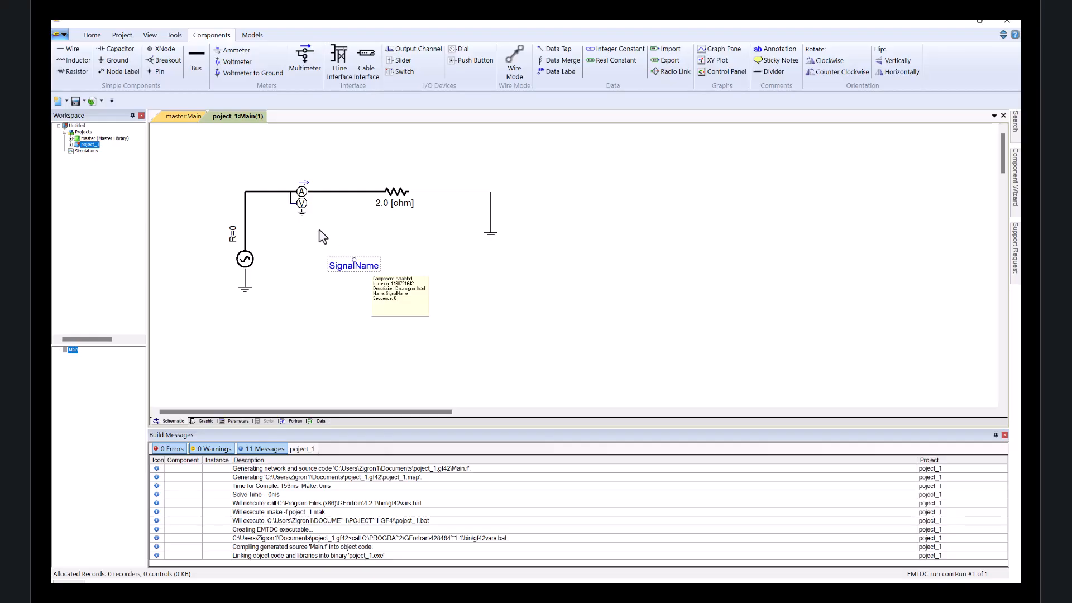
Open the multimeter's properties, review the names on the Signal Names page, and close the dialog.
double_click(301, 203)
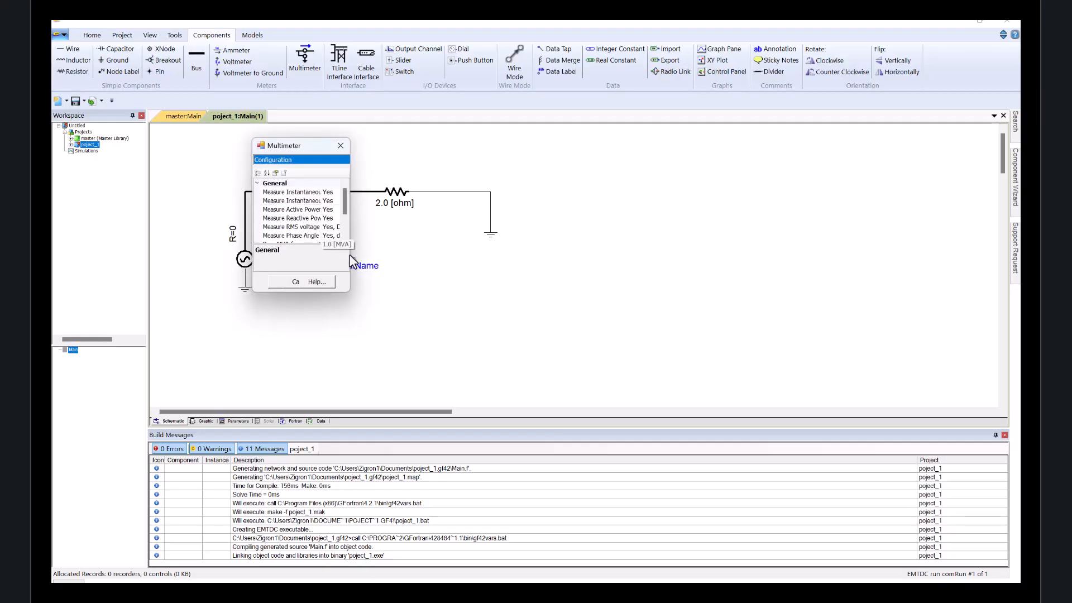
click(324, 161)
click(301, 178)
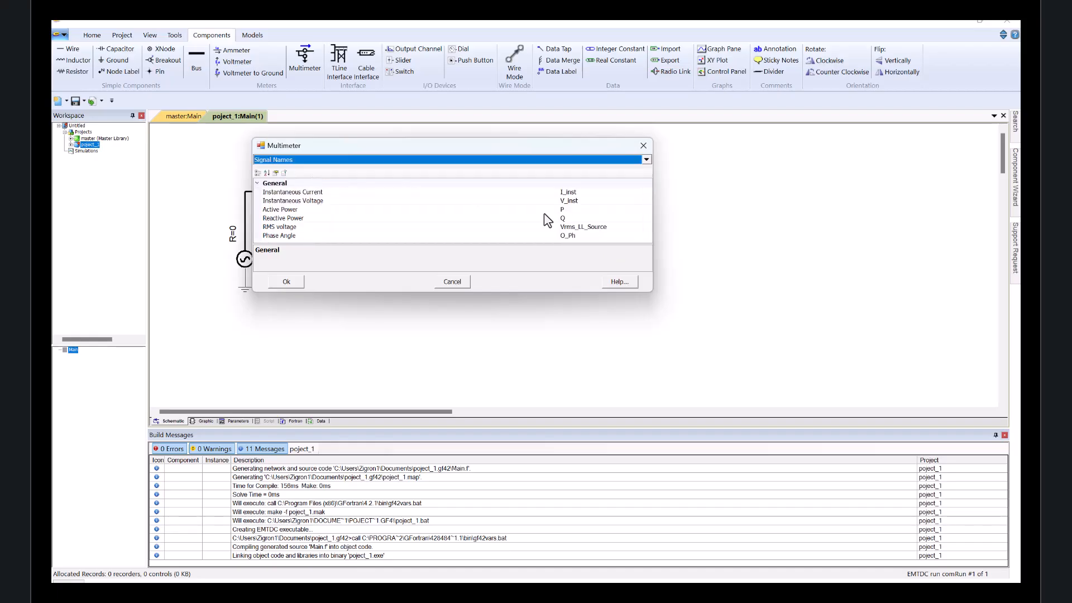
click(598, 227)
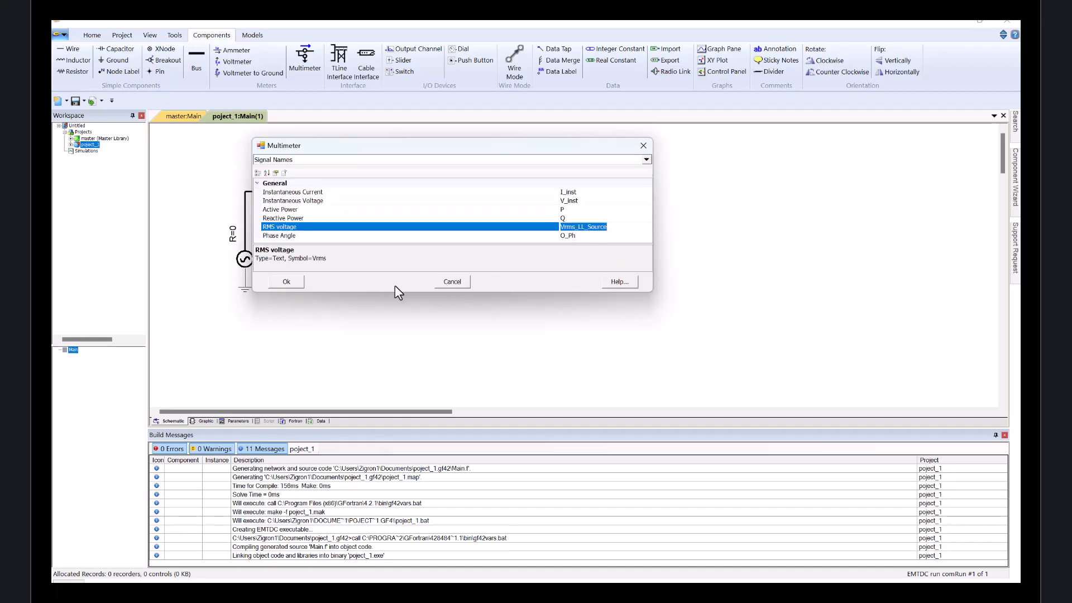
click(288, 282)
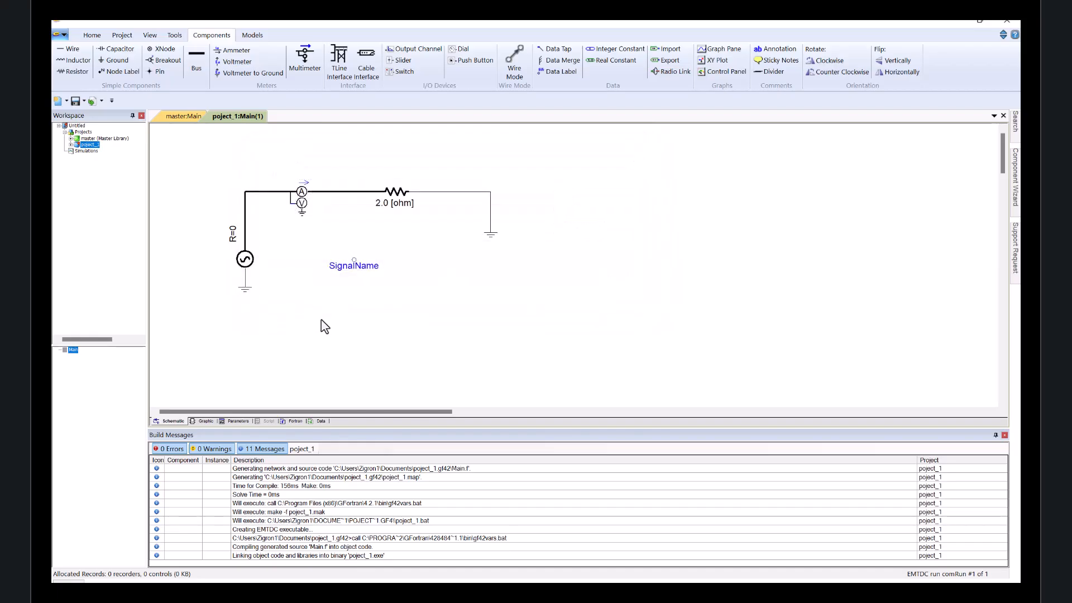
Set the data label's signal name to I_inst.
double_click(361, 269)
click(392, 256)
click(391, 256)
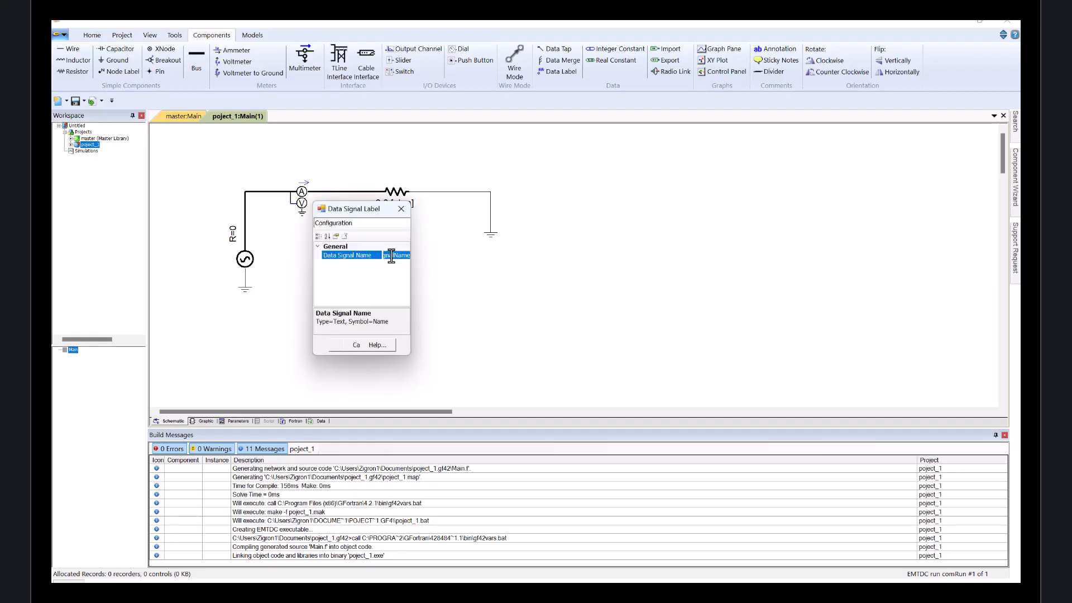
key(BackSpace)
key(Return)
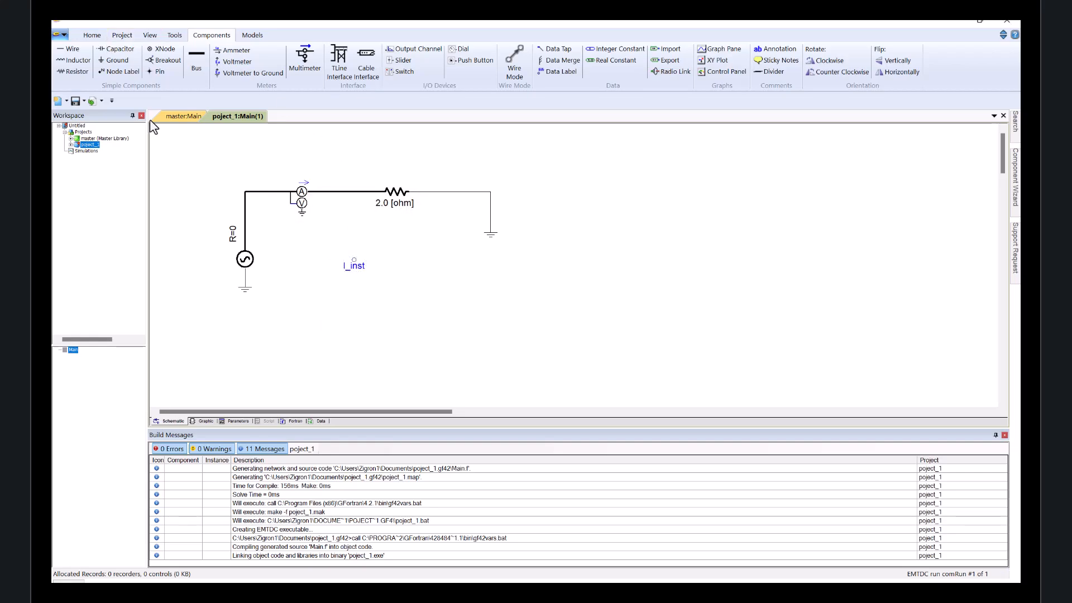
Bring an output channel from the master library's I/O Devices page and paste it beside the I_inst label.
click(166, 117)
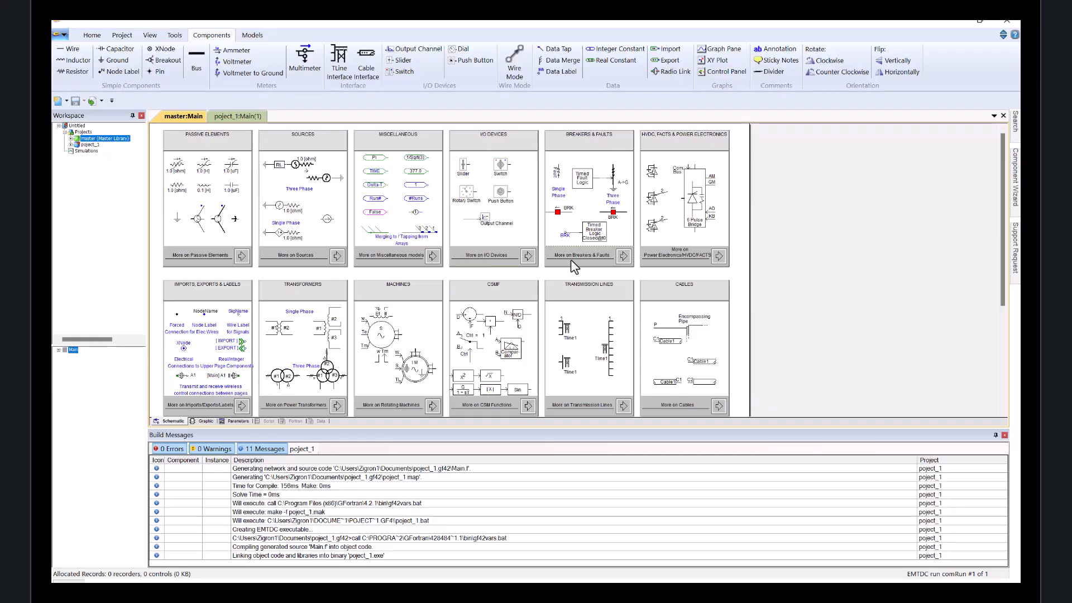
click(529, 258)
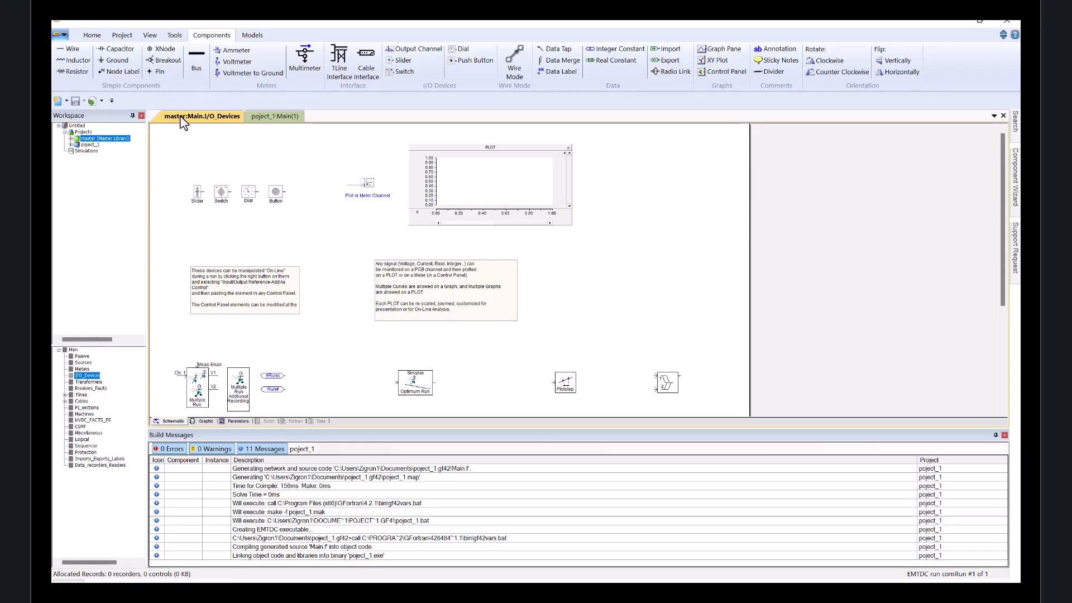
click(268, 118)
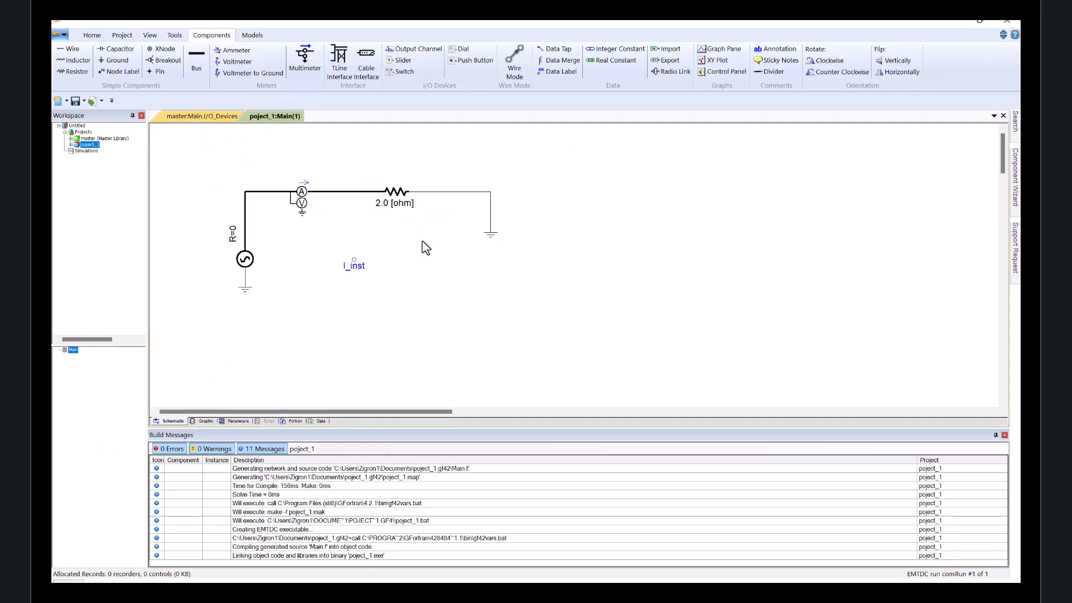
key(ctrl+v)
drag(440, 286, 413, 258)
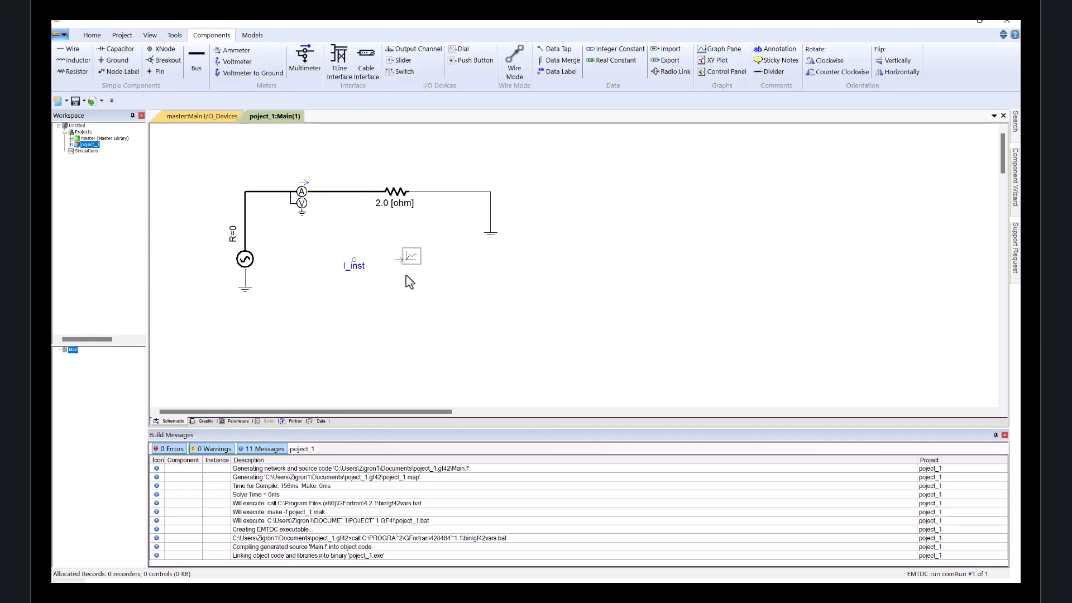
Connect the I_inst label to the output channel with a wire.
click(512, 58)
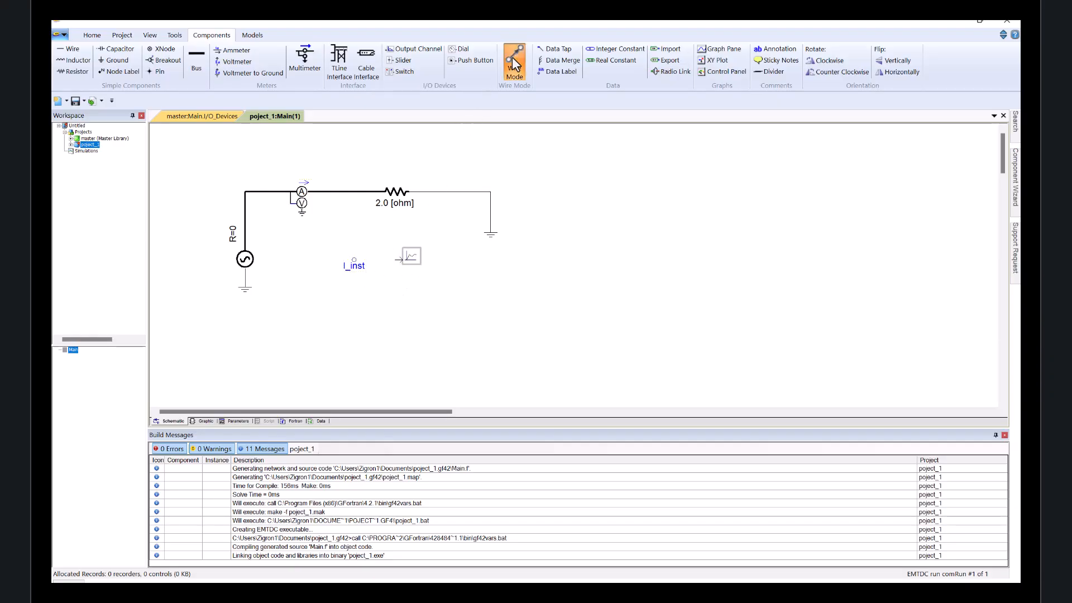
click(354, 260)
click(402, 260)
right_click(403, 260)
Set the output channel's title to I_inst in its properties.
double_click(412, 256)
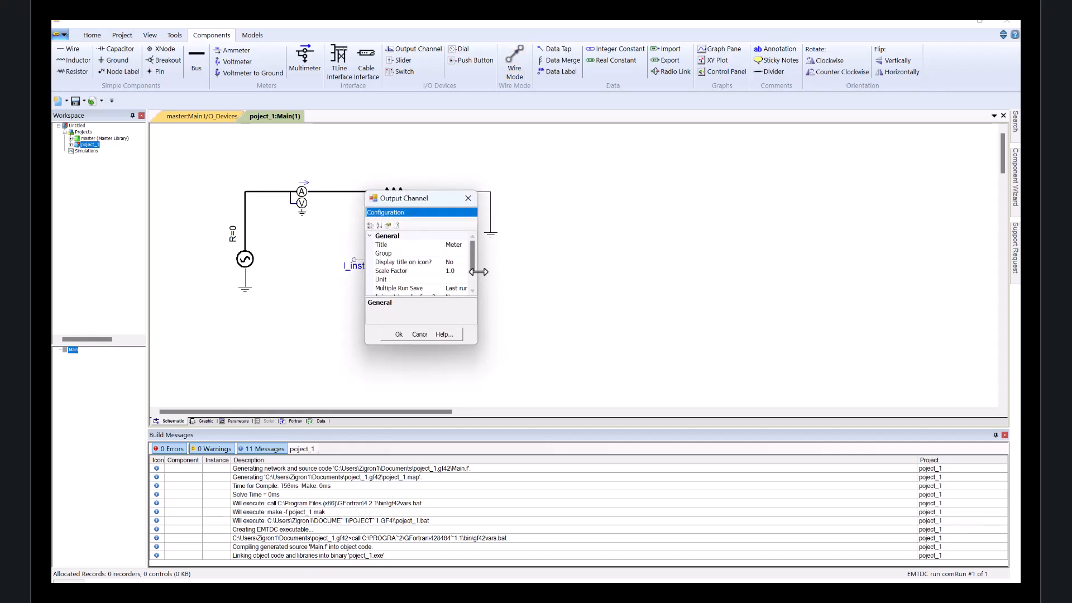
drag(478, 272, 603, 272)
click(560, 245)
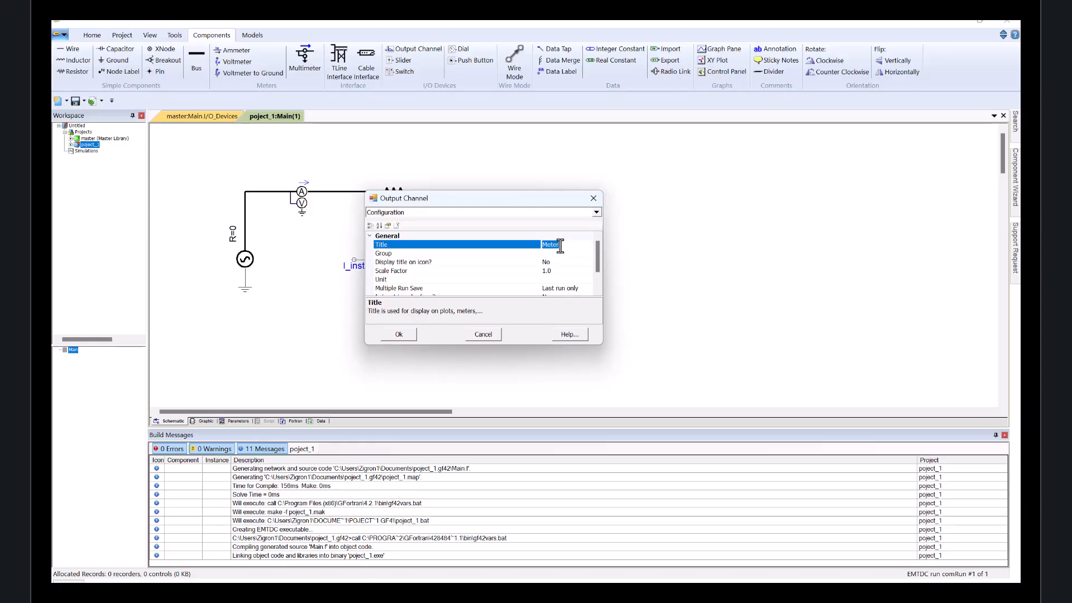
text(I_inst)
key(Return)
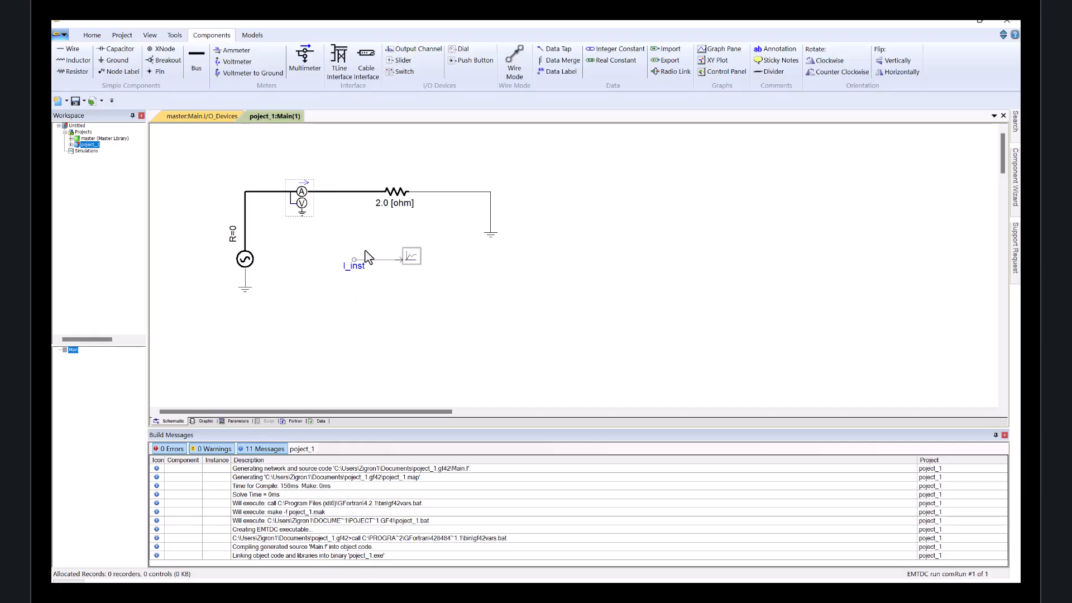
Duplicate the I_inst label and output channel pair below it and rename the new label V_inst.
drag(460, 306, 414, 305)
key(ctrl+c)
key(ctrl+v)
double_click(366, 314)
click(388, 298)
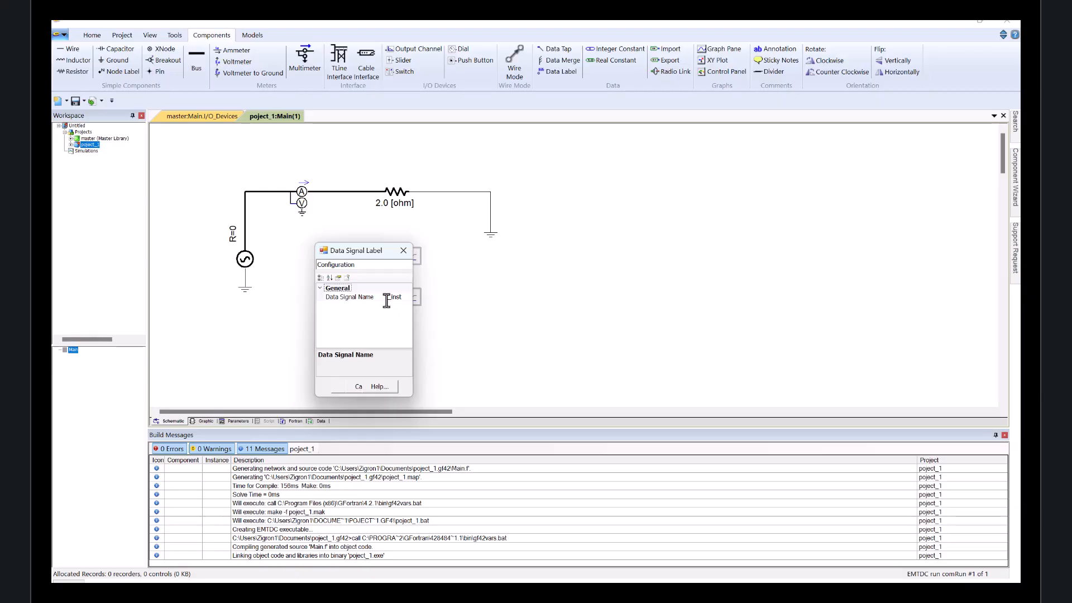
key(BackSpace)
text(V)
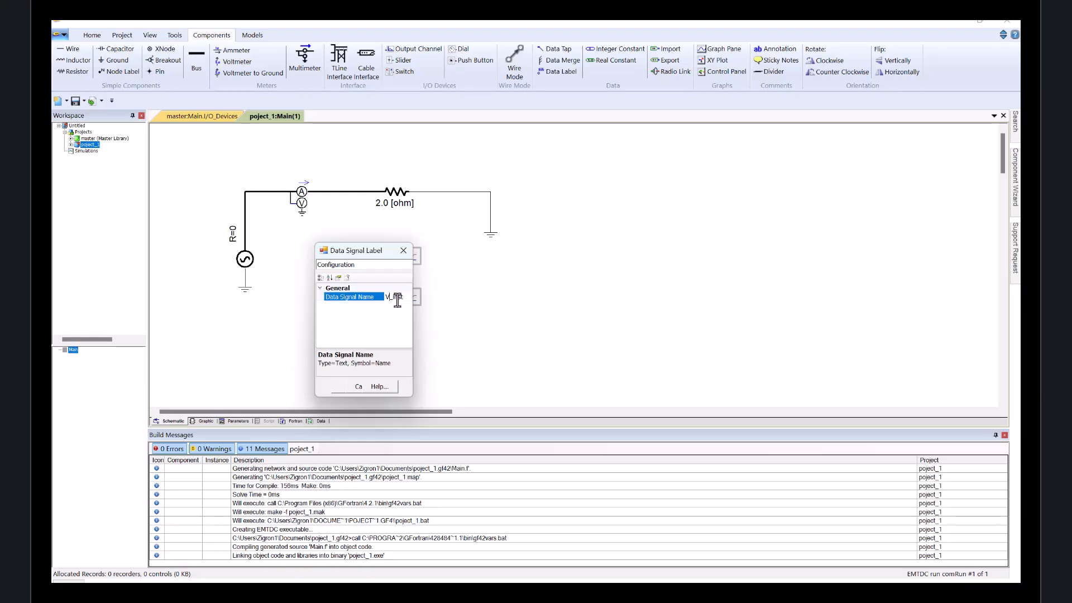
click(342, 388)
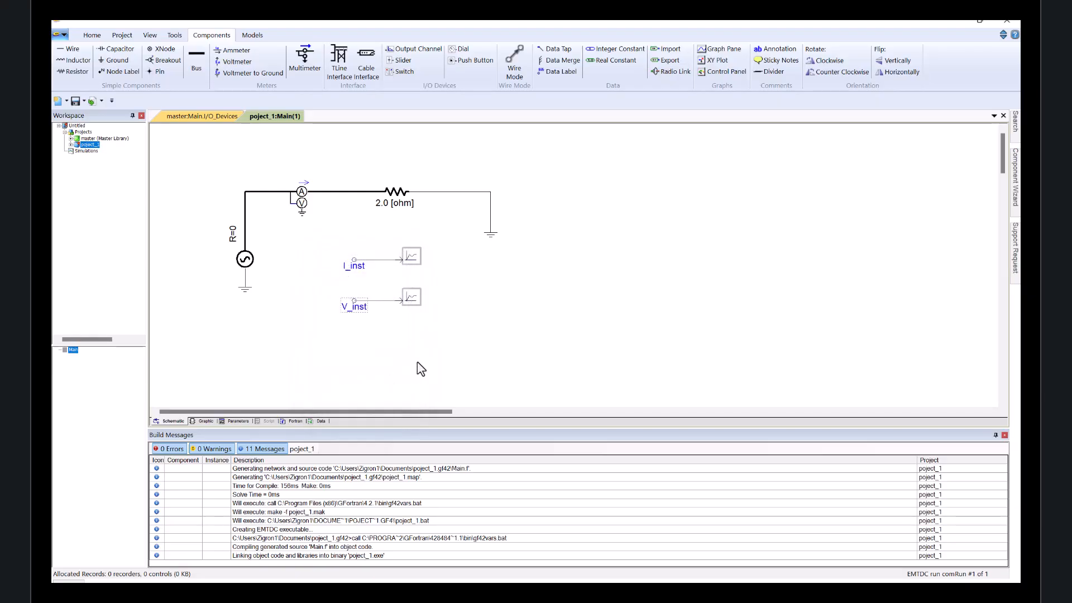
Set the second output channel's title to V_inst.
double_click(416, 298)
click(457, 284)
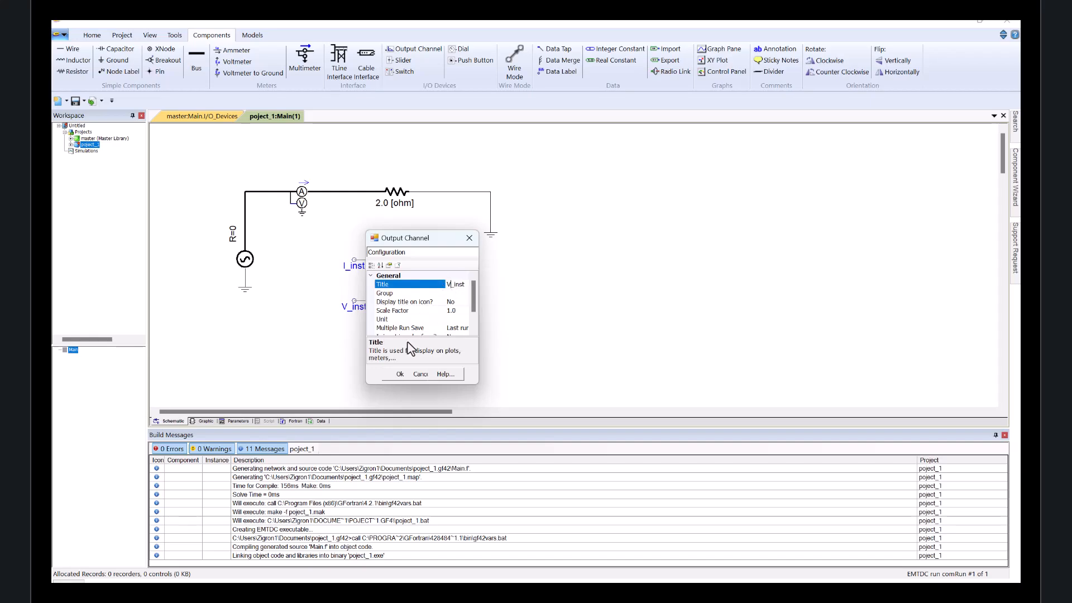
click(385, 375)
Duplicate the V_inst pair below it and rename the new label P.
drag(316, 282, 456, 328)
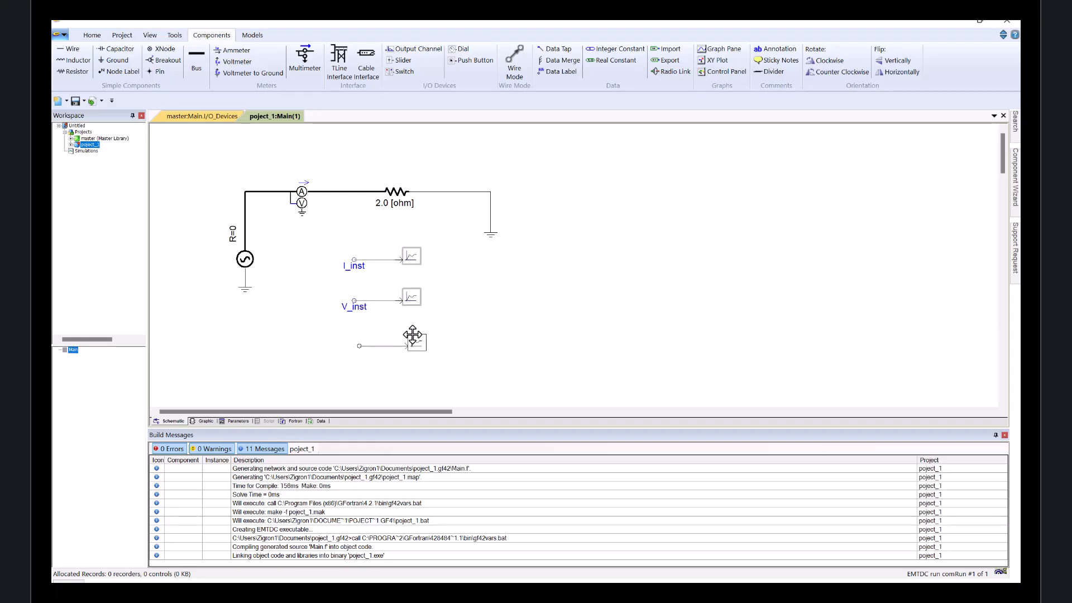
click(409, 338)
drag(423, 338, 410, 337)
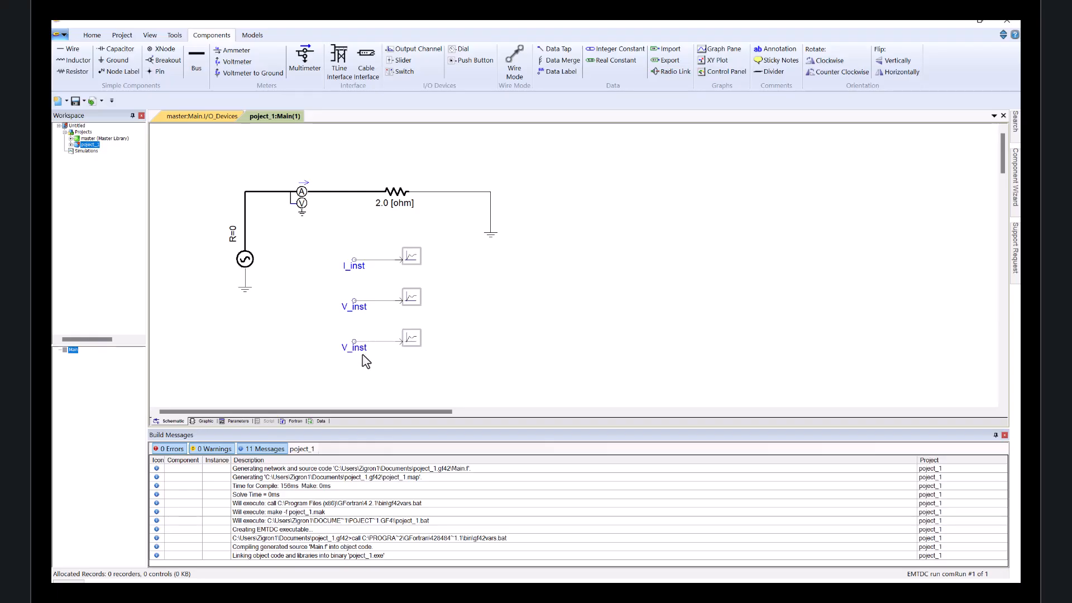
double_click(359, 351)
click(388, 342)
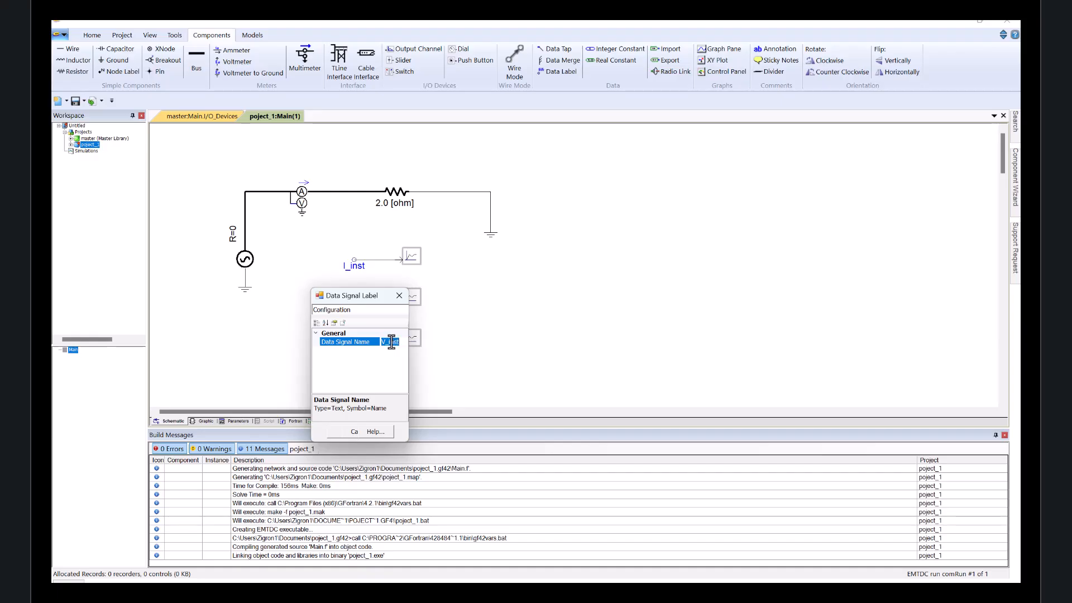
text(P)
key(Return)
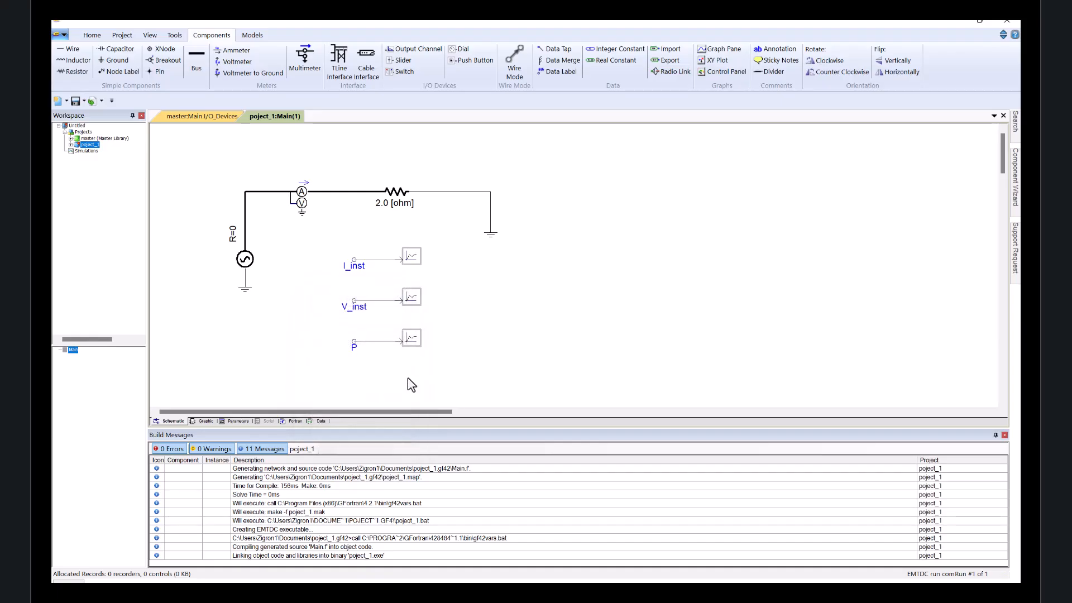
Set the third output channel's title to P.
double_click(414, 340)
click(424, 330)
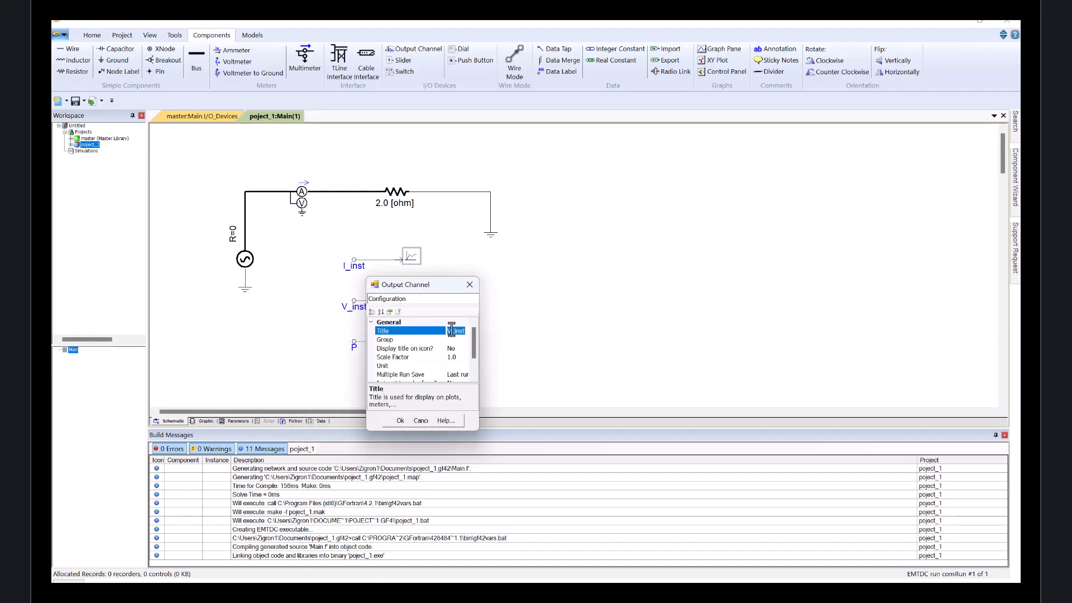
text(P)
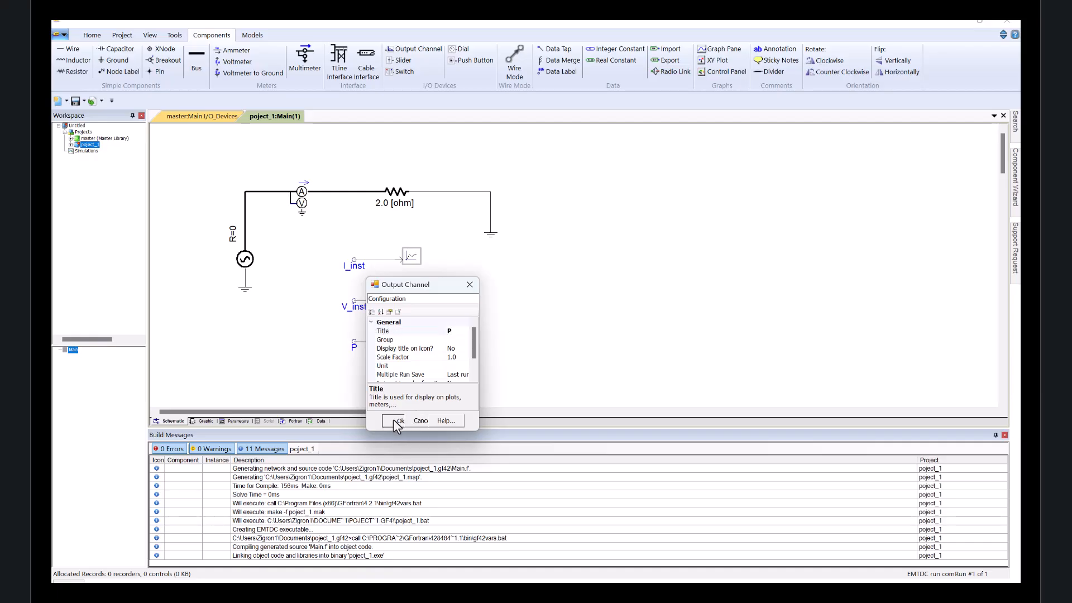
click(400, 421)
Duplicate the P pair below it and rename the new label Q.
drag(326, 321, 455, 374)
key(ctrl+c)
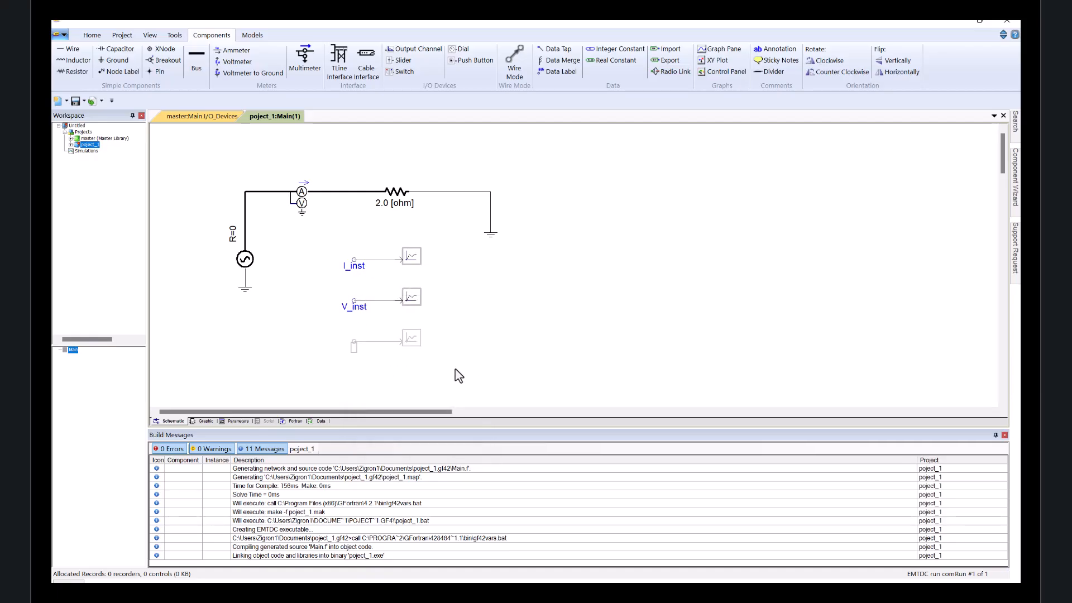
key(ctrl+v)
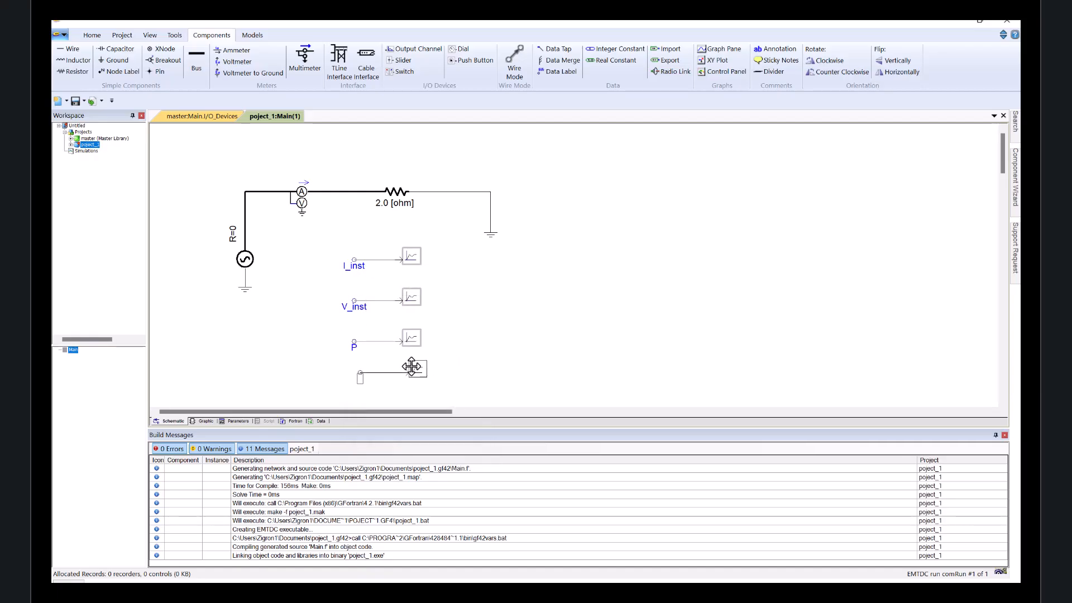
click(368, 377)
double_click(354, 374)
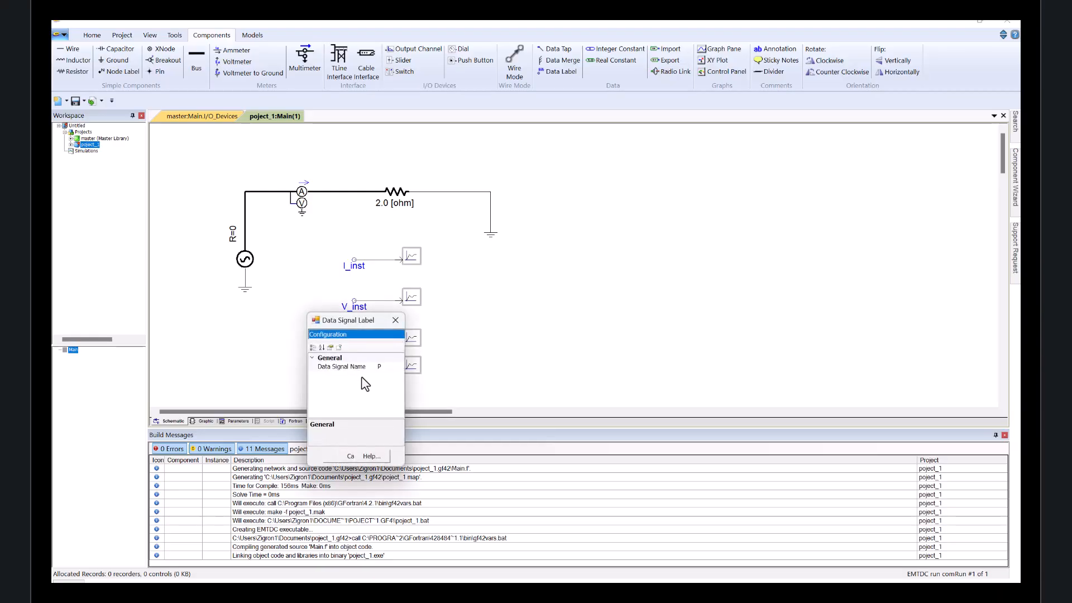
click(385, 367)
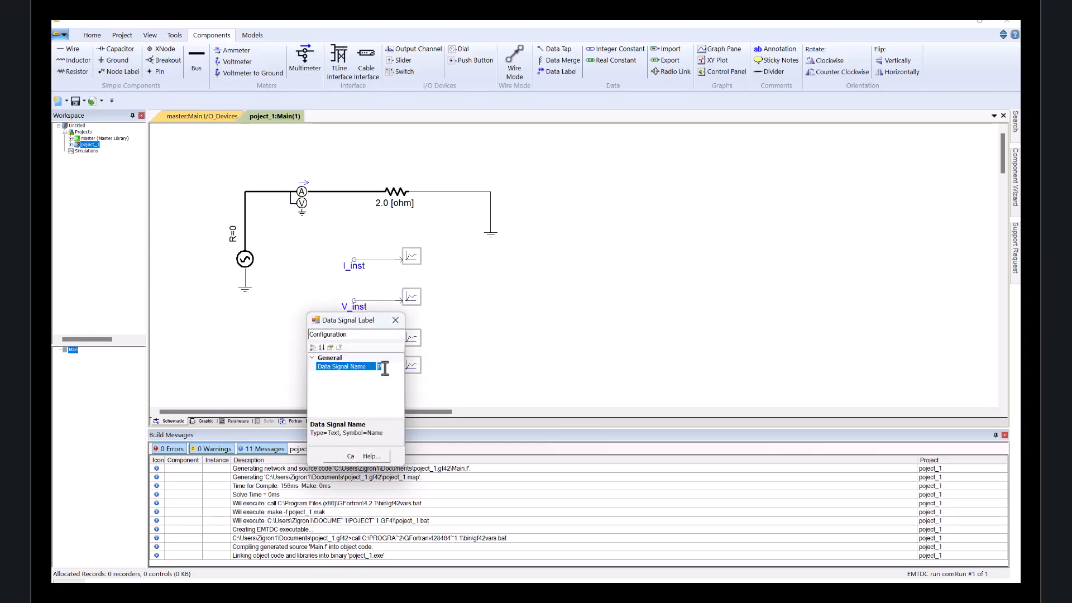
text(Q)
click(330, 456)
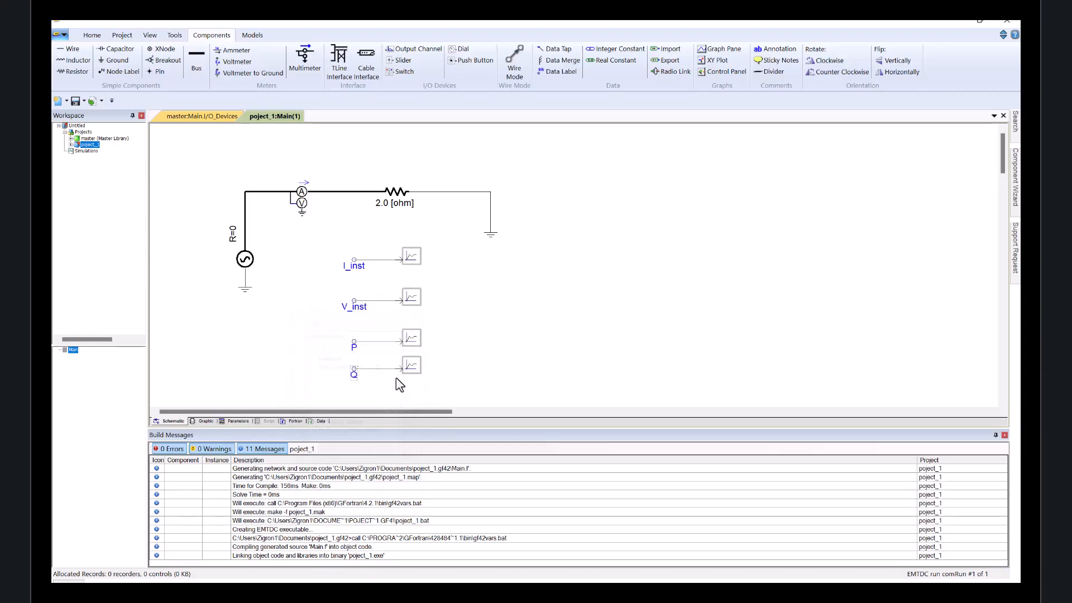
Set the fourth output channel's title to Q.
double_click(420, 361)
click(457, 351)
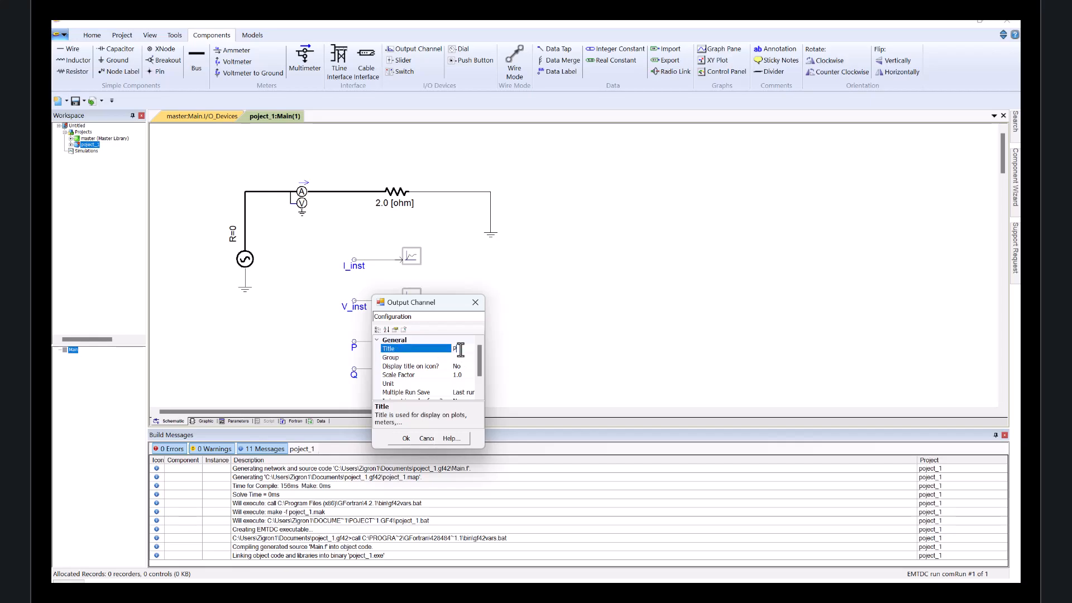
click(392, 440)
Duplicate the Q label and output channel pair further below.
scroll(467, 370, down, 2)
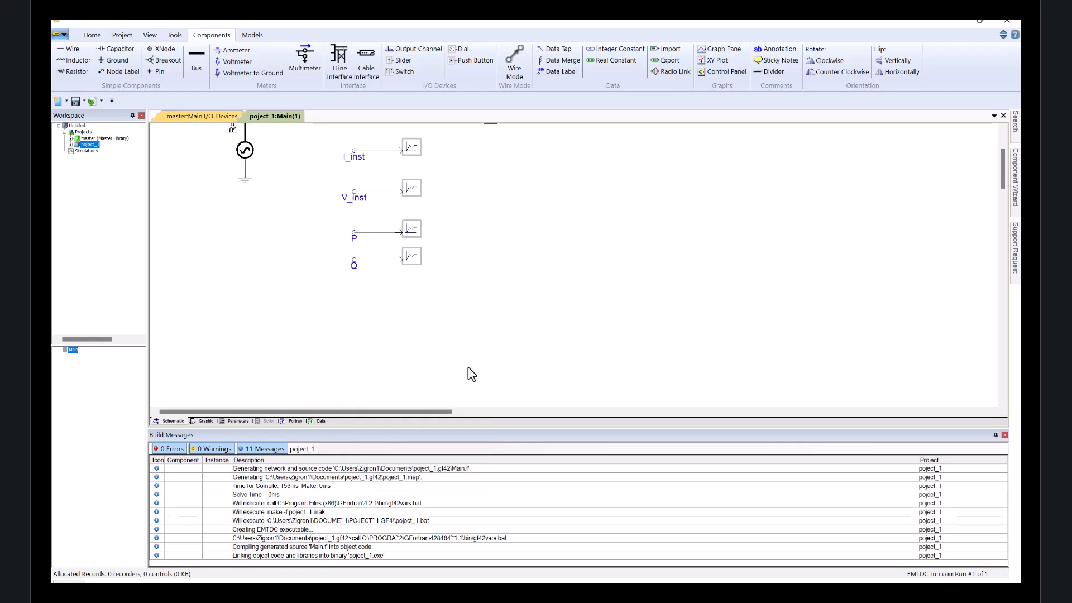
click(352, 267)
key(ctrl+c)
key(ctrl+v)
click(407, 292)
Rename the new data label Vrms_LL_Source.
double_click(355, 306)
click(392, 292)
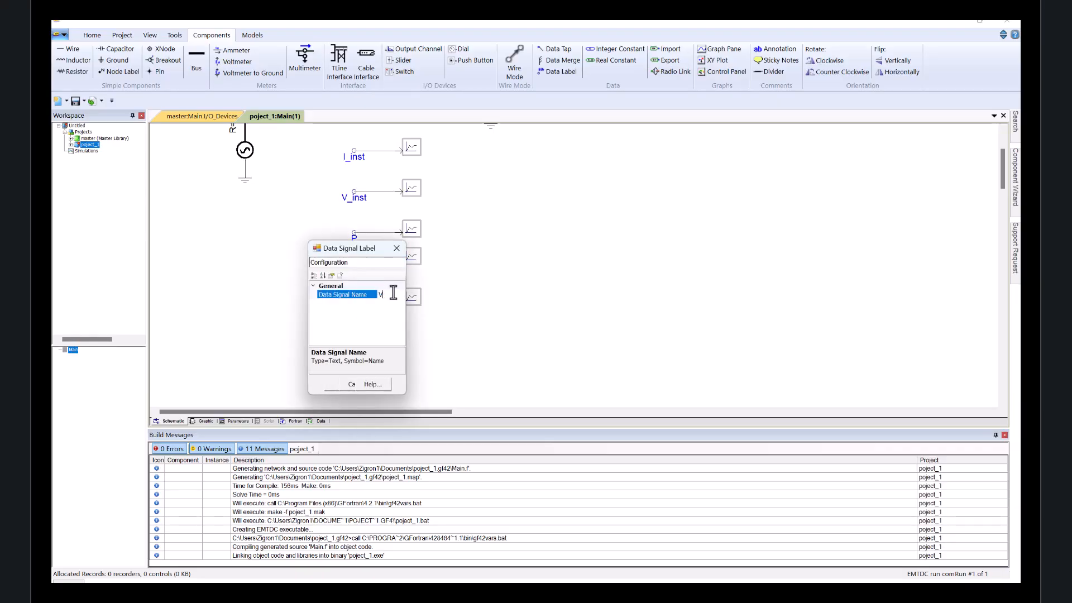
text(Vrms)
text(_LL_C)
key(BackSpace)
text(Source)
double_click(393, 292)
key(ctrl+v)
key(Return)
click(329, 383)
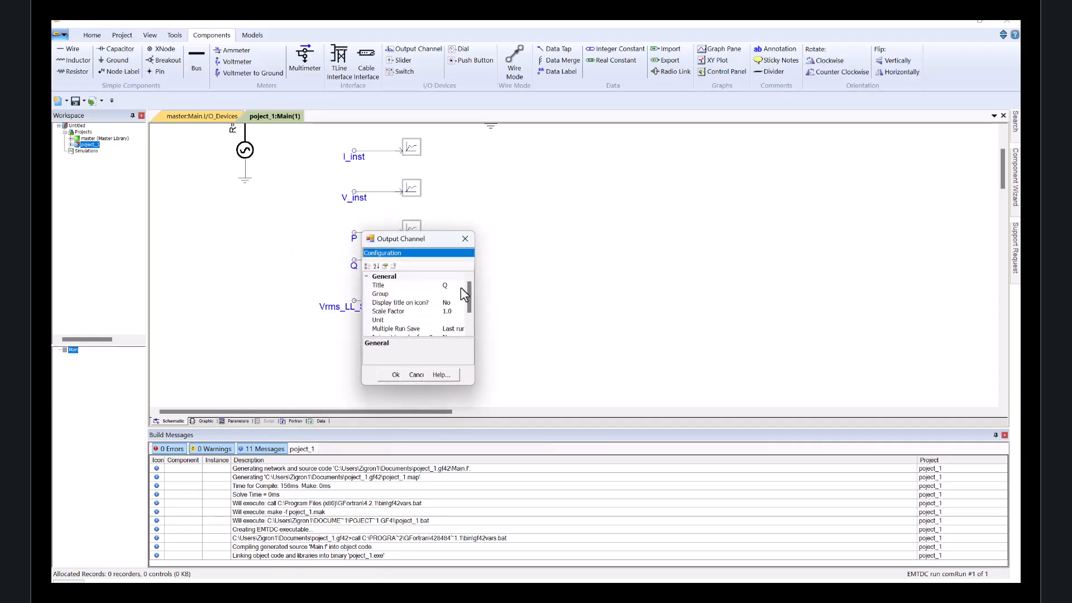
Open the fifth output channel's properties, select its title, and close the dialog.
click(461, 288)
click(384, 373)
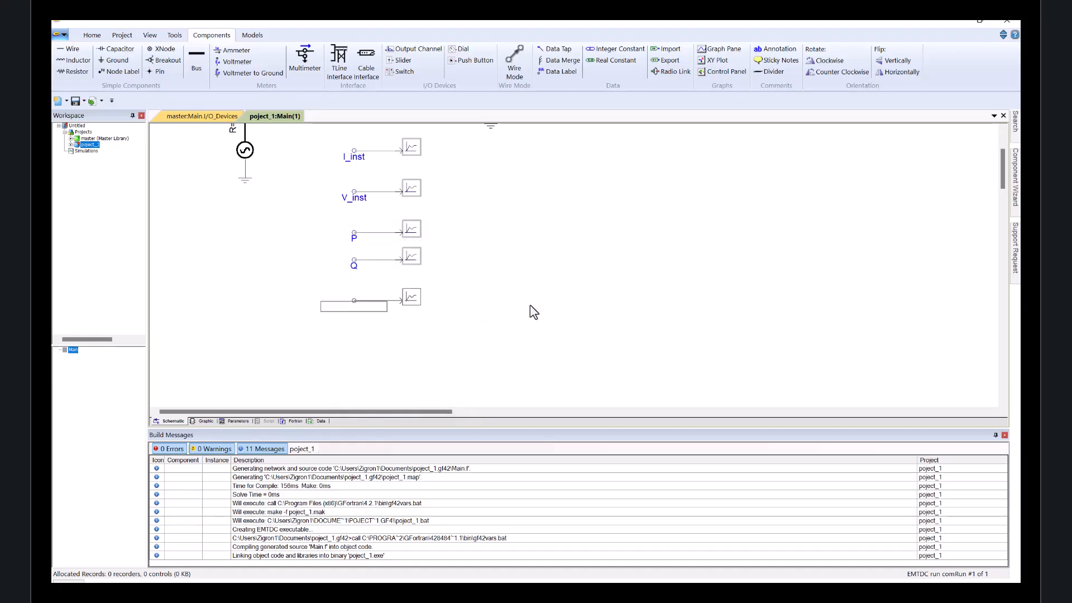
Add an overlay graph with the I_inst signal and place it beside the circuit.
scroll(514, 322, up, 1)
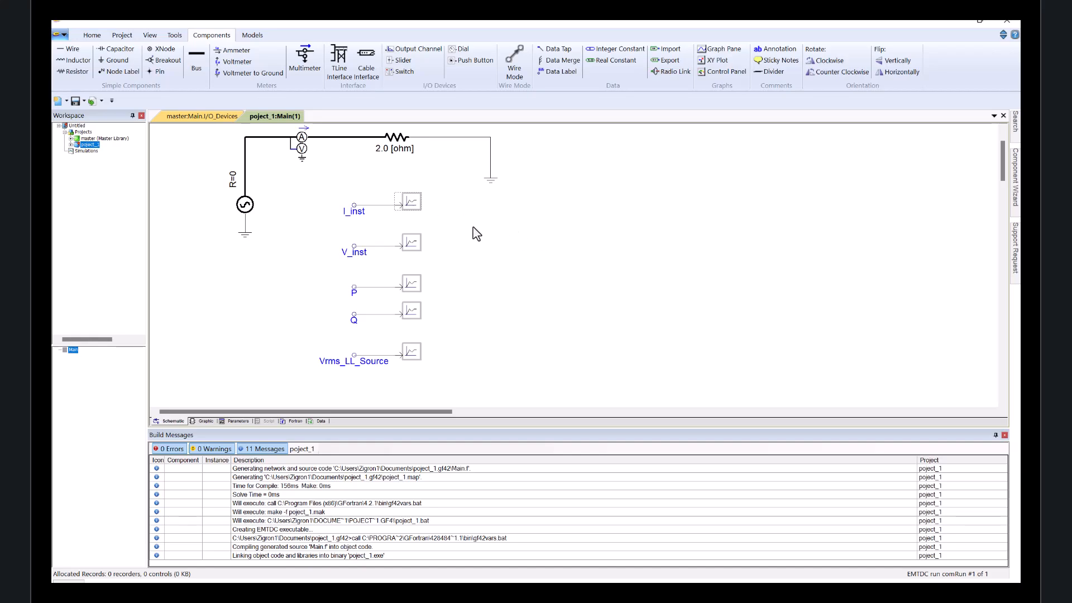
right_click(413, 205)
click(436, 191)
right_click(412, 202)
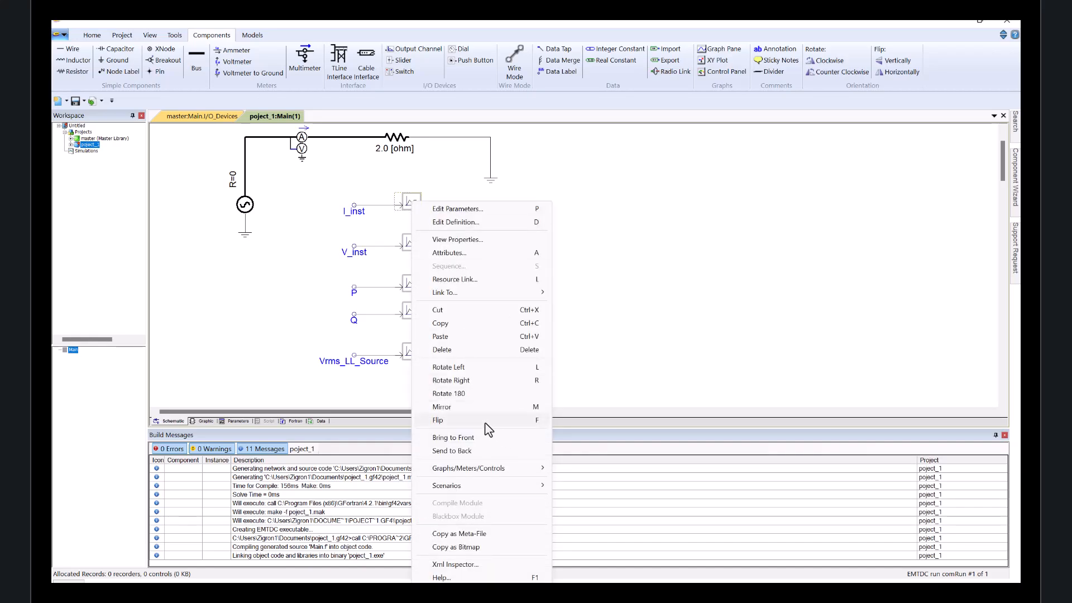
mouse_move(489, 473)
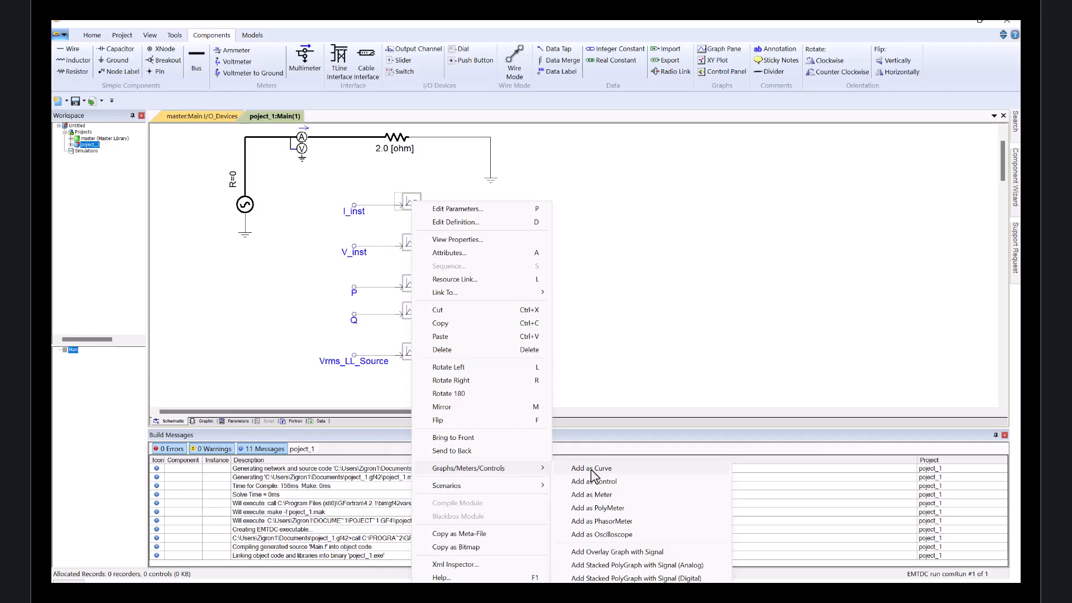
click(662, 553)
click(529, 163)
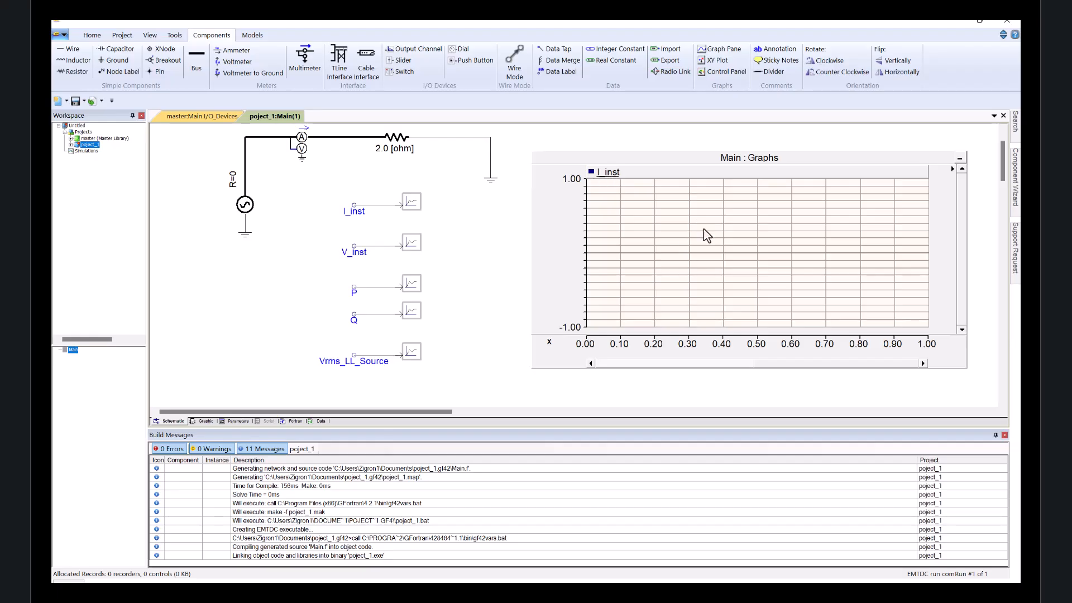
Add an overlay graph with the V_inst signal below the first graph.
click(405, 200)
scroll(507, 312, up, 1)
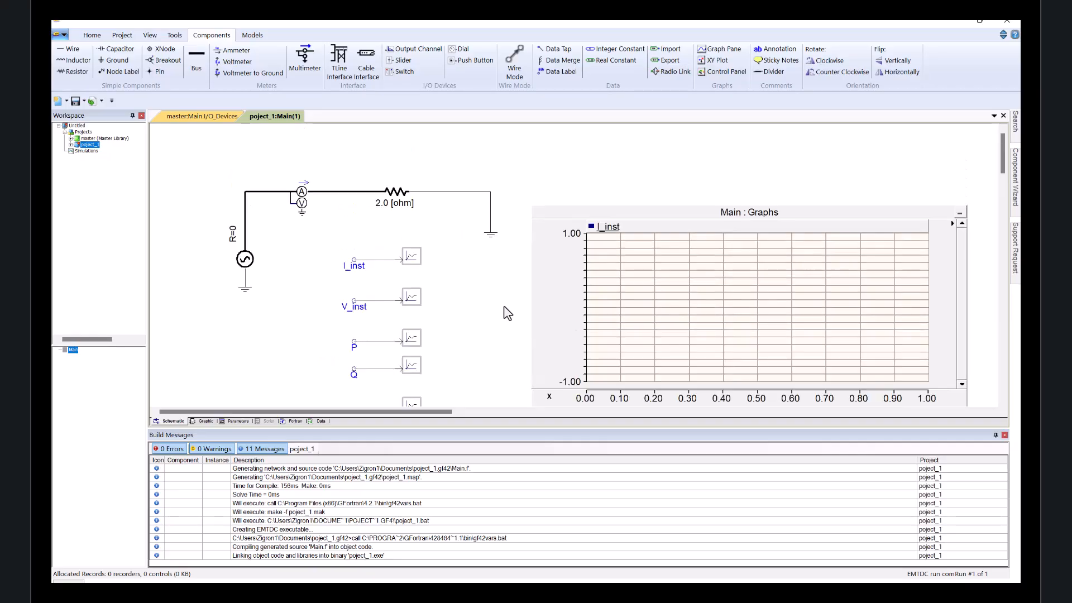
click(98, 36)
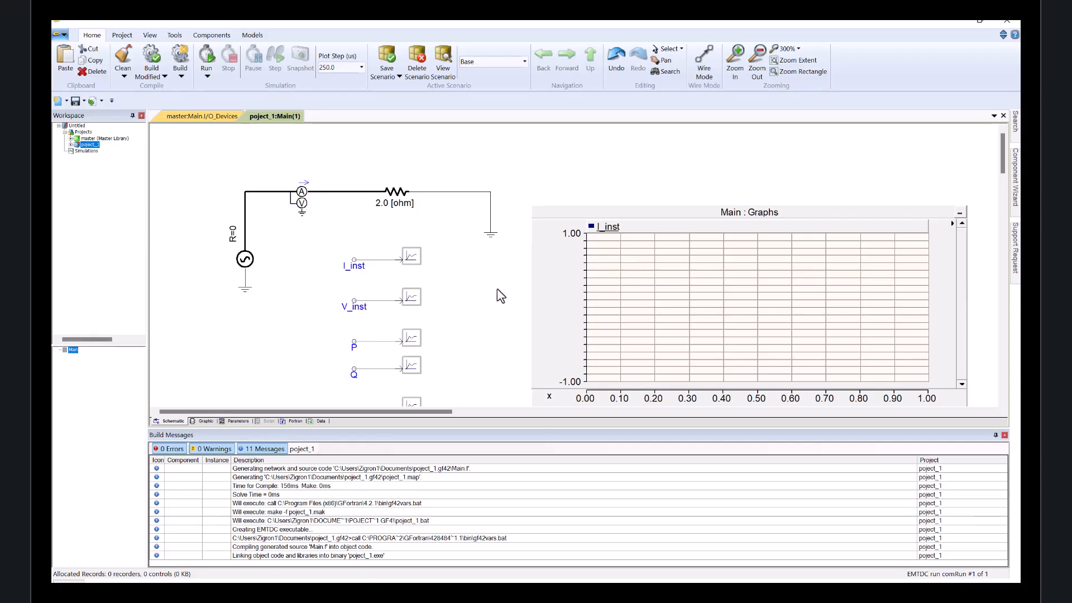
scroll(483, 310, down, 3)
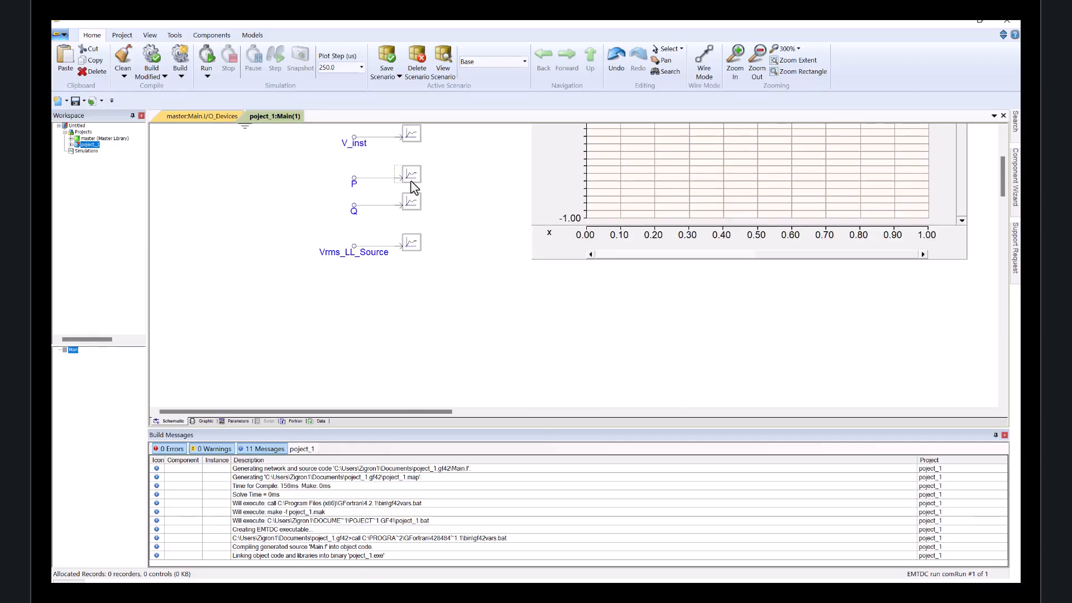
right_click(415, 136)
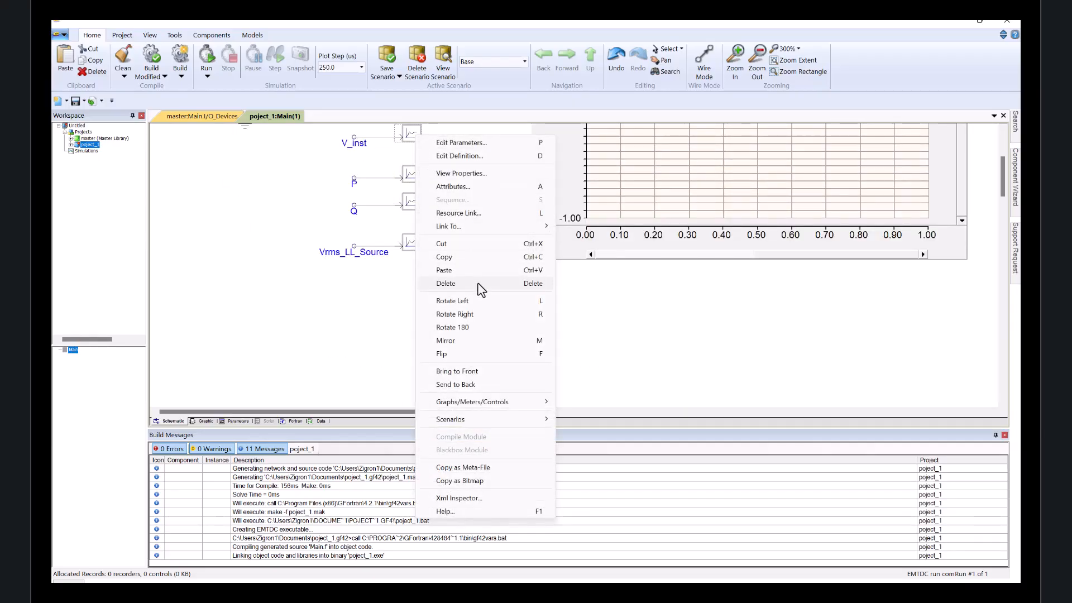
mouse_move(486, 403)
click(631, 479)
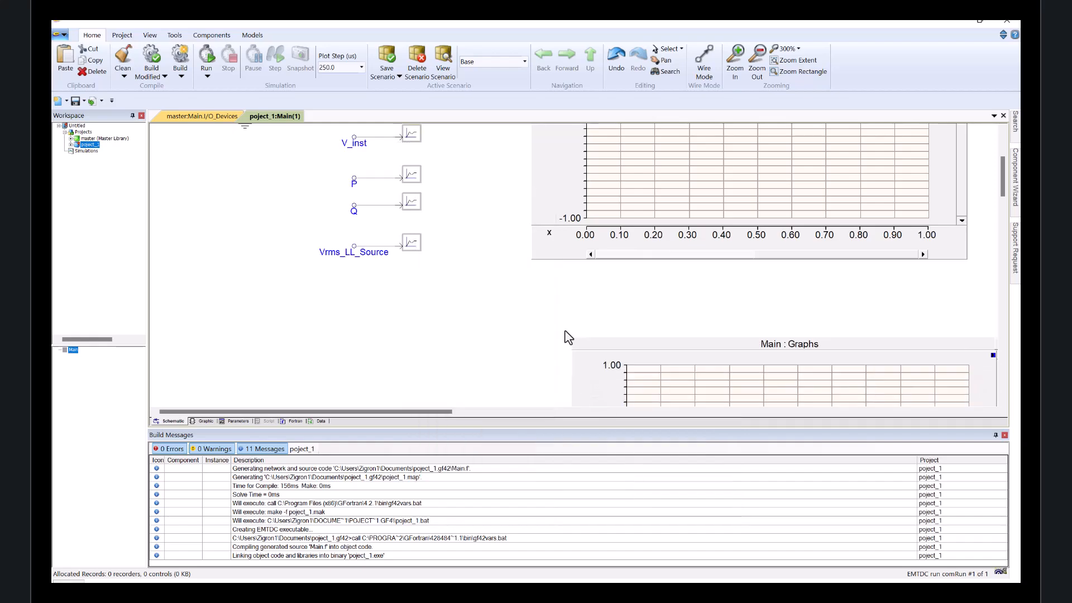
Add a stacked analog polygraph with the P signal and place it beside the V_inst graph.
right_click(415, 175)
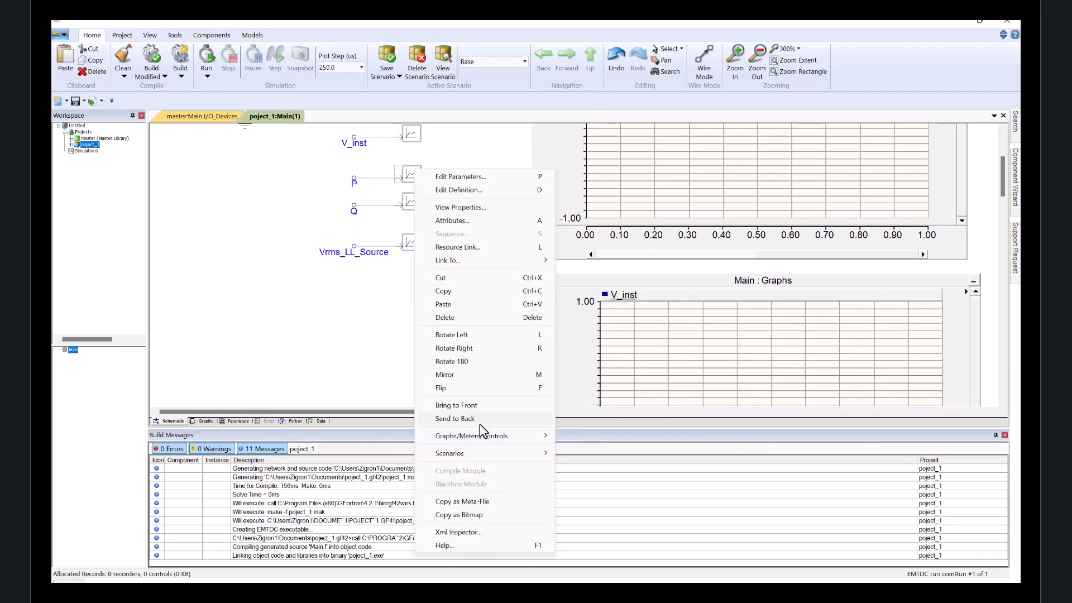
mouse_move(481, 436)
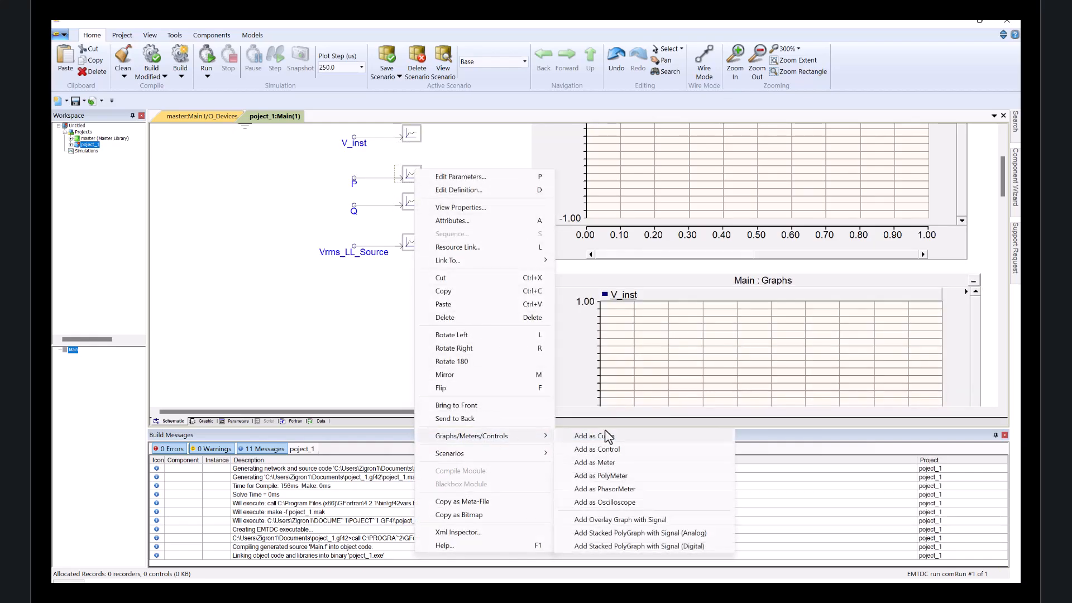
click(619, 531)
click(177, 274)
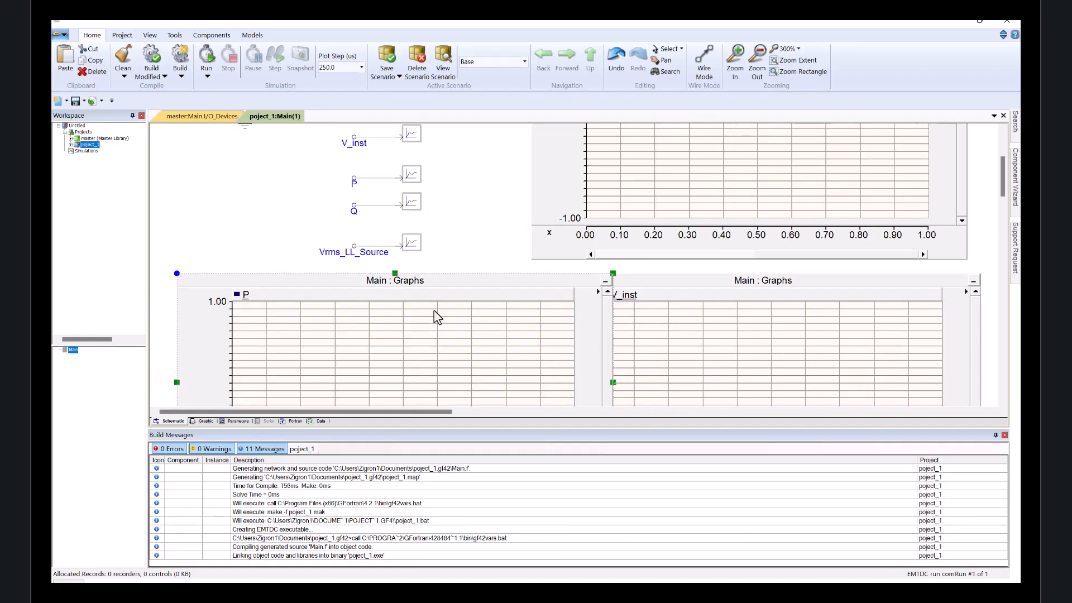
Delete the P polygraph and undo the deletion.
scroll(523, 294, down, 1)
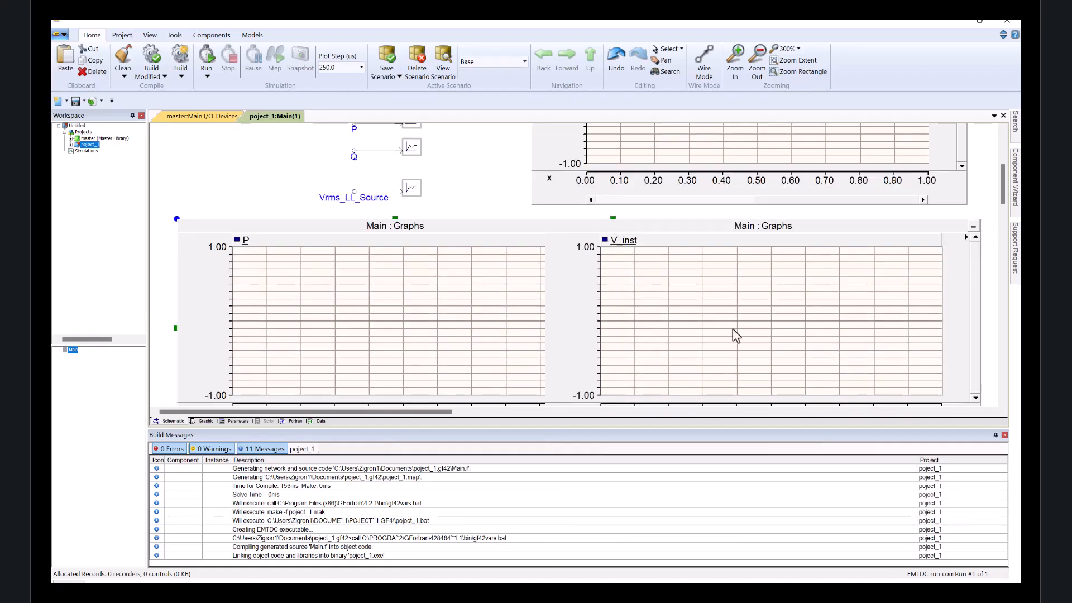
drag(497, 229, 458, 207)
scroll(478, 191, down, 2)
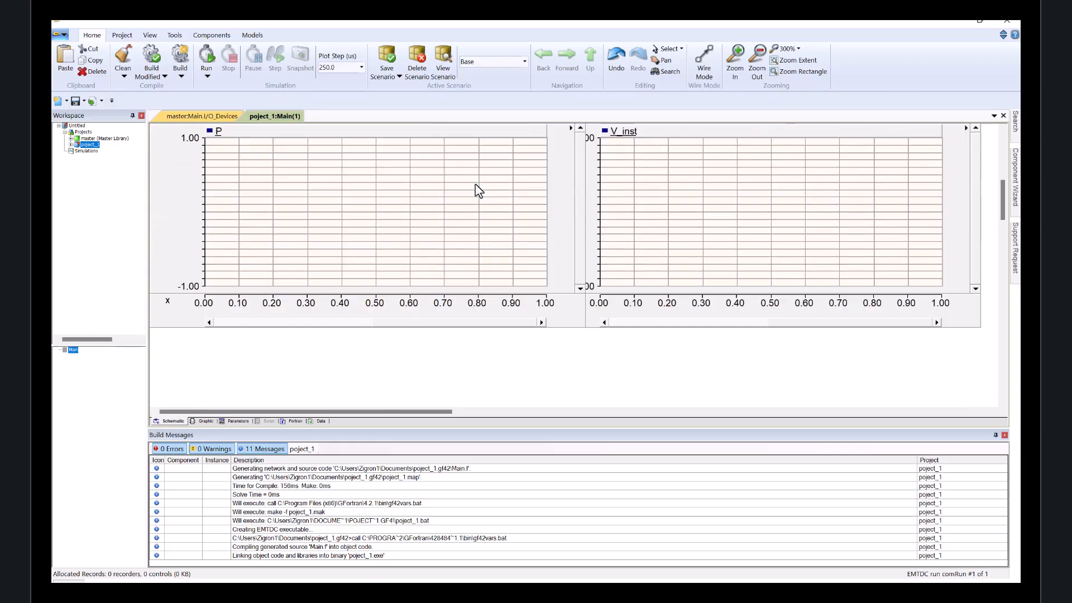
click(564, 320)
click(169, 193)
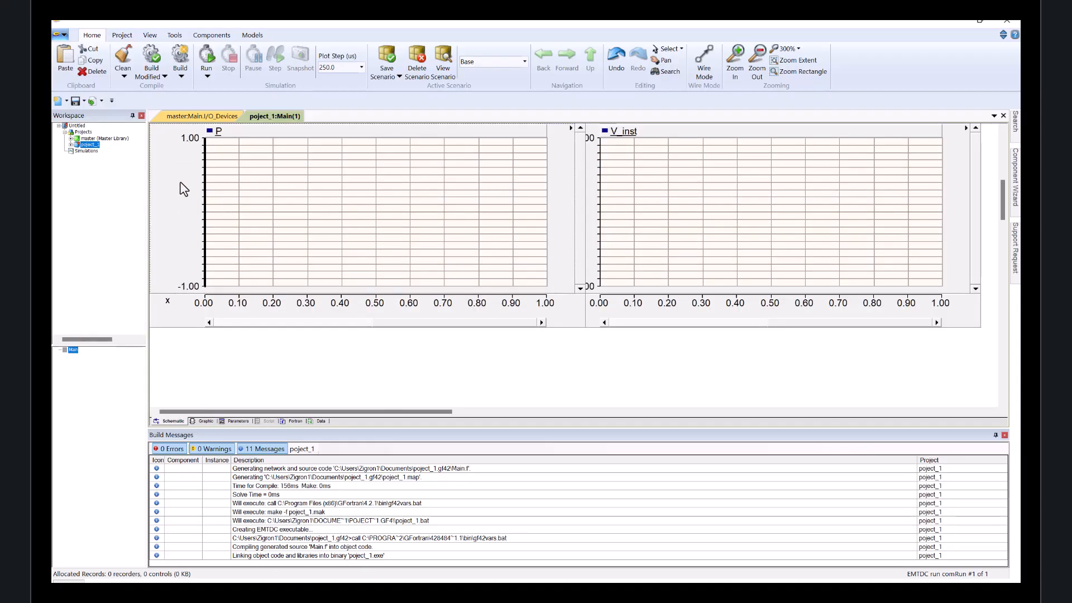
key(Delete)
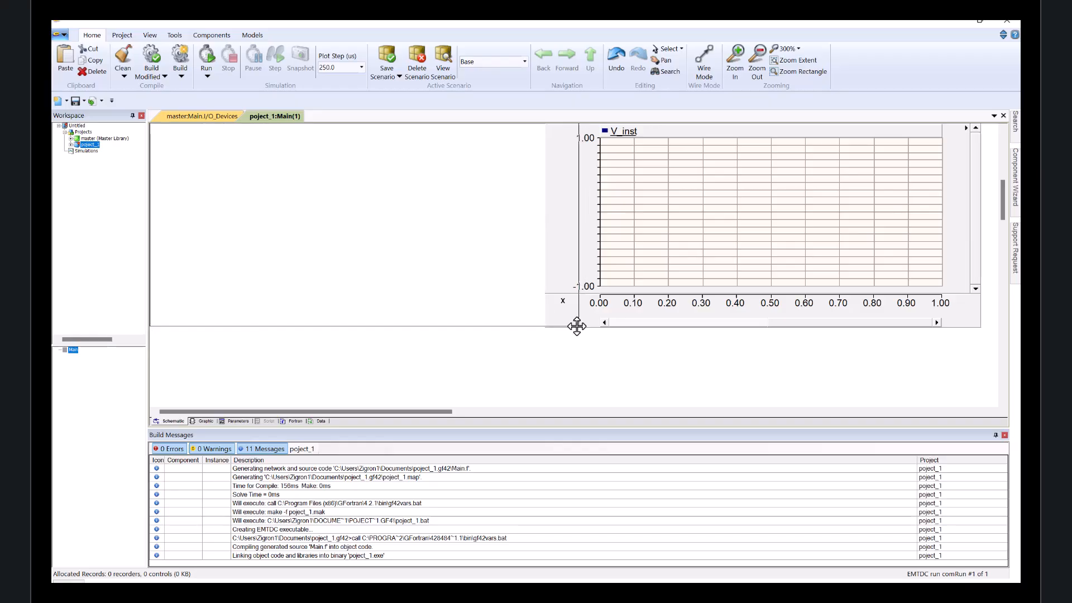
key(ctrl+z)
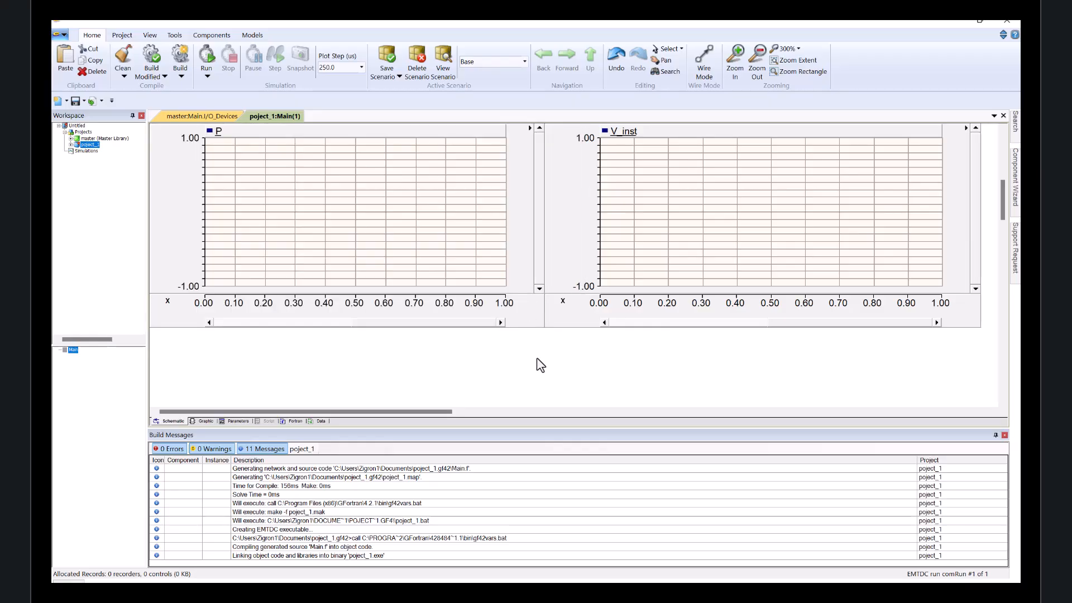
Insert a second empty graph panel into the P stacked polygraph.
scroll(527, 321, up, 3)
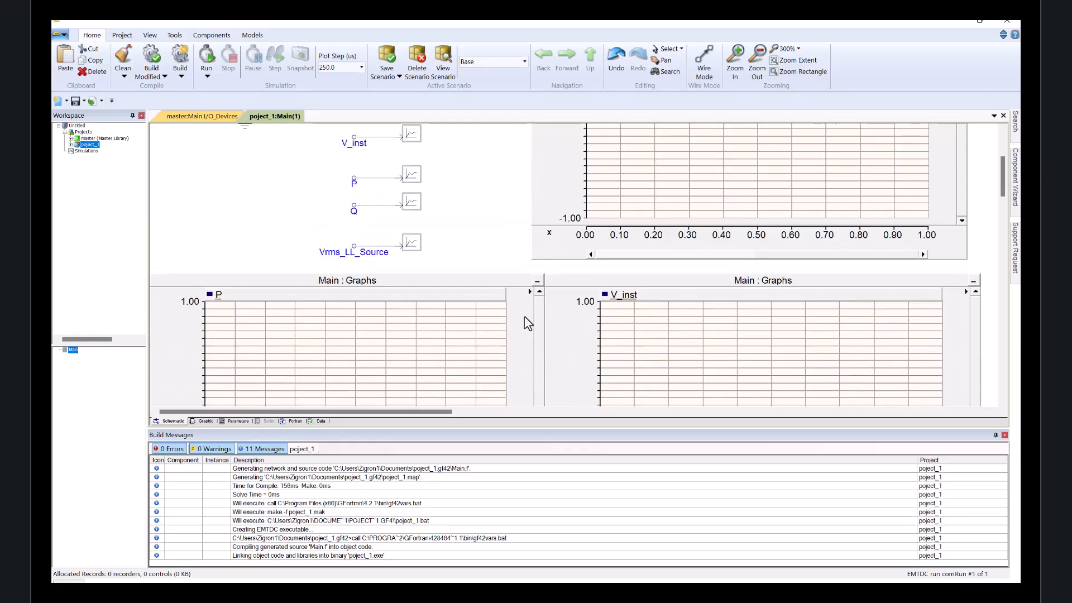
click(418, 204)
right_click(419, 207)
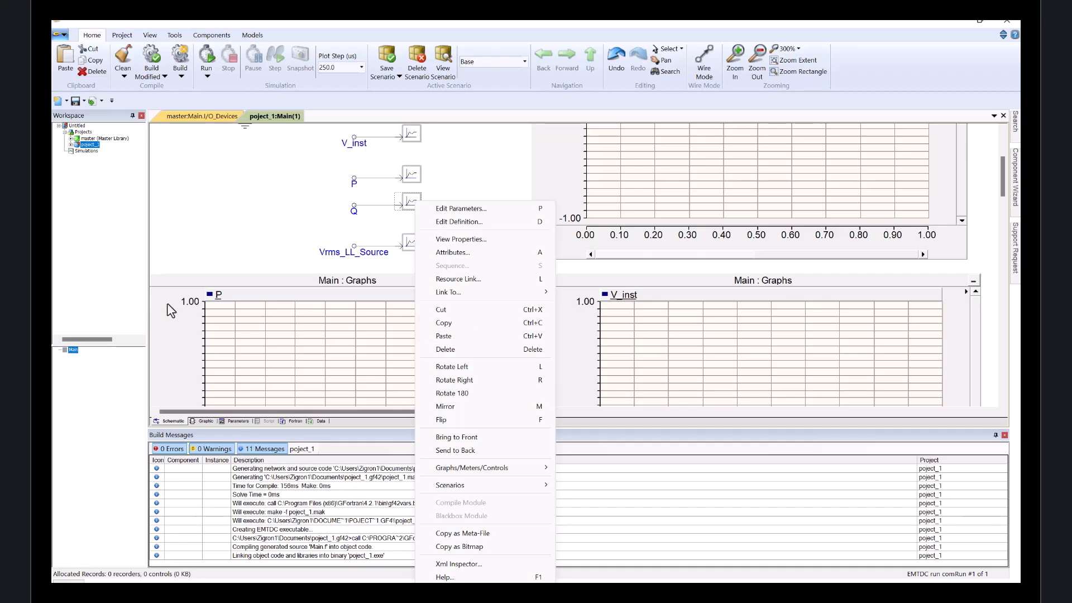
click(181, 291)
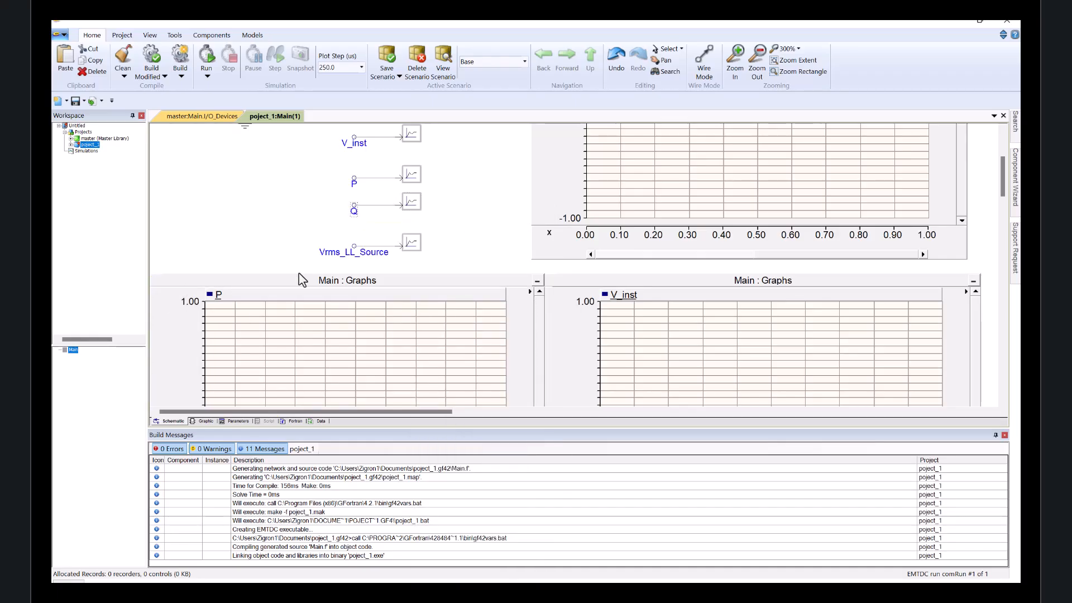
click(182, 280)
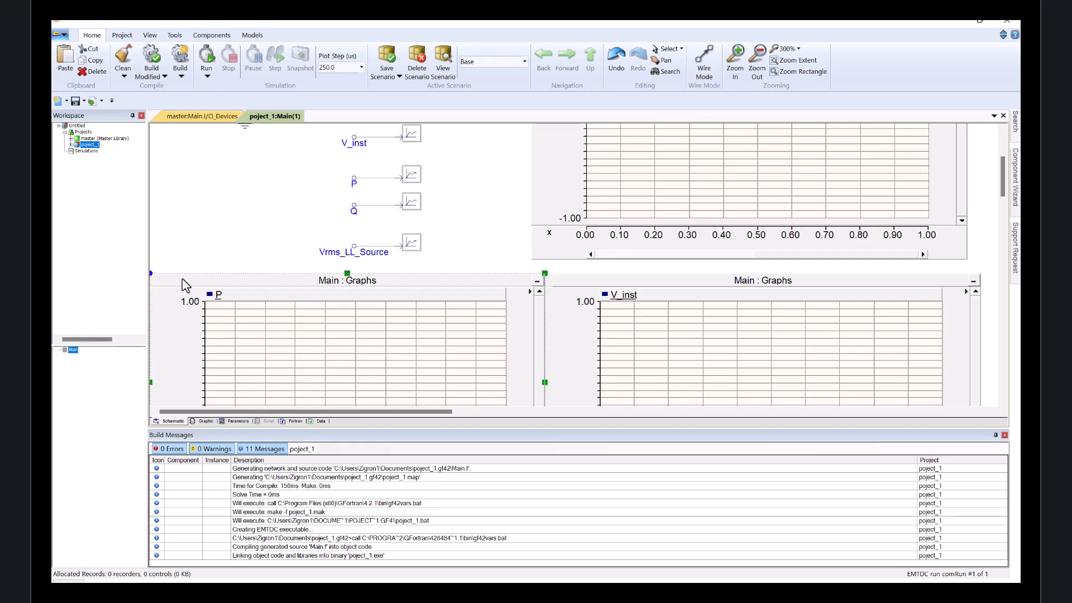
scroll(220, 275, down, 1)
scroll(232, 254, down, 1)
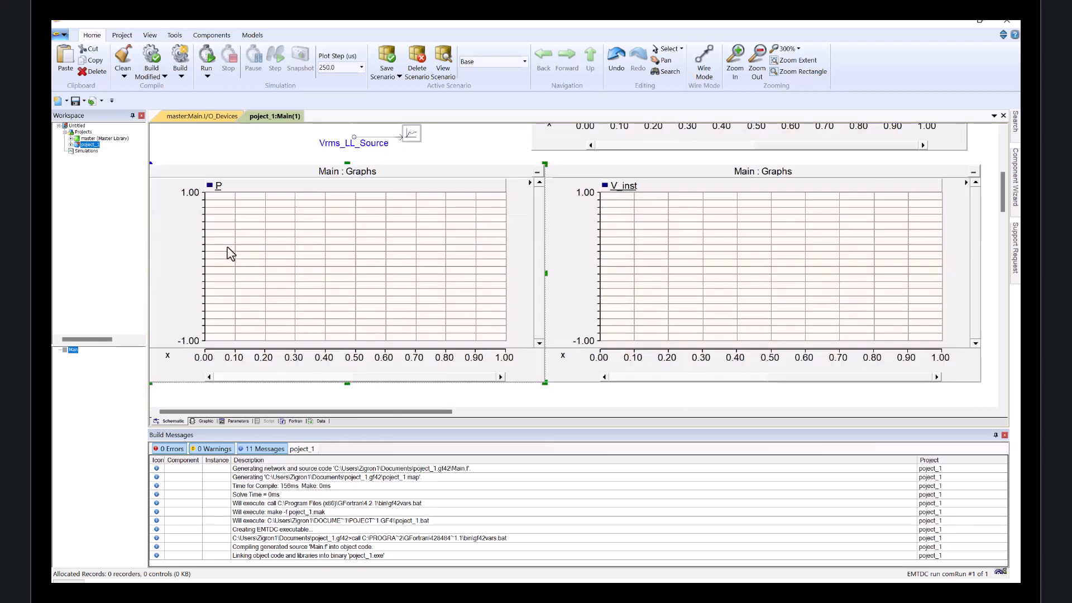
key(Insert)
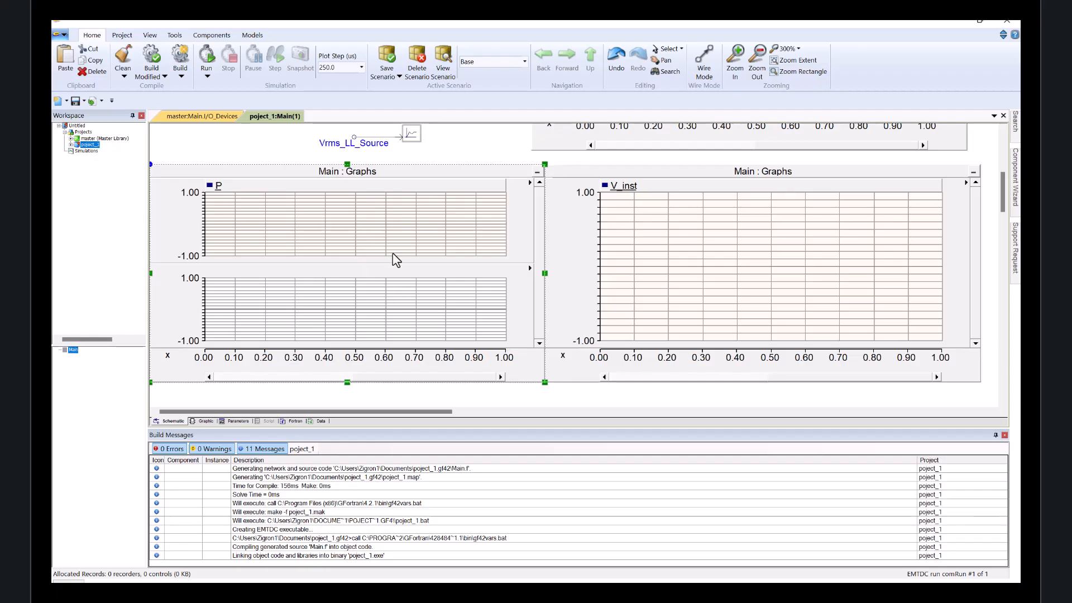
click(460, 163)
Add an overlay graph with the Vrms_LL_Source signal below the P and V_inst graphs.
scroll(462, 162, up, 2)
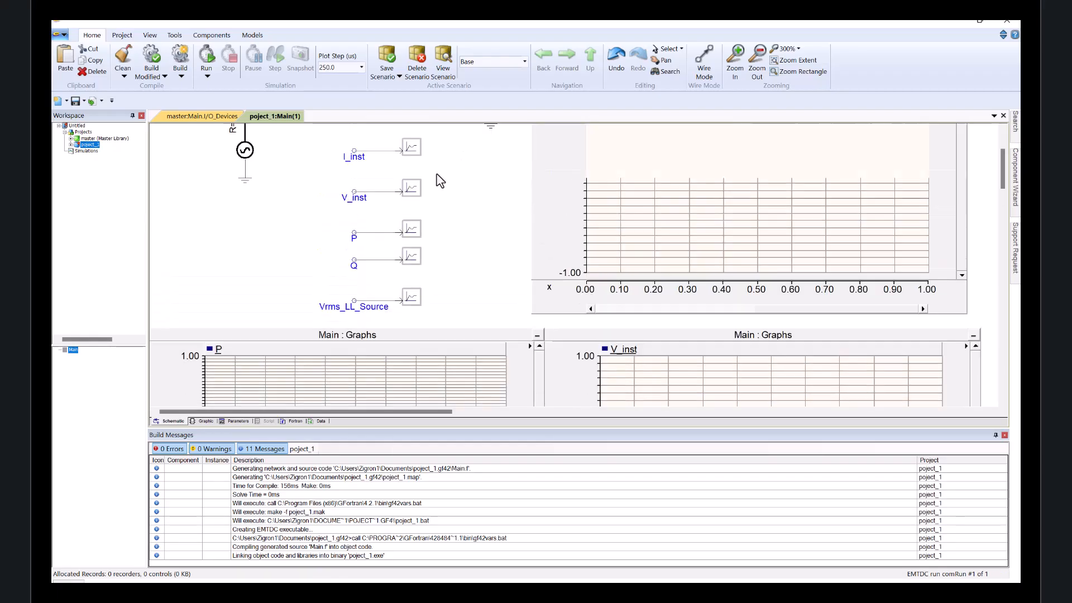
scroll(433, 206, down, 1)
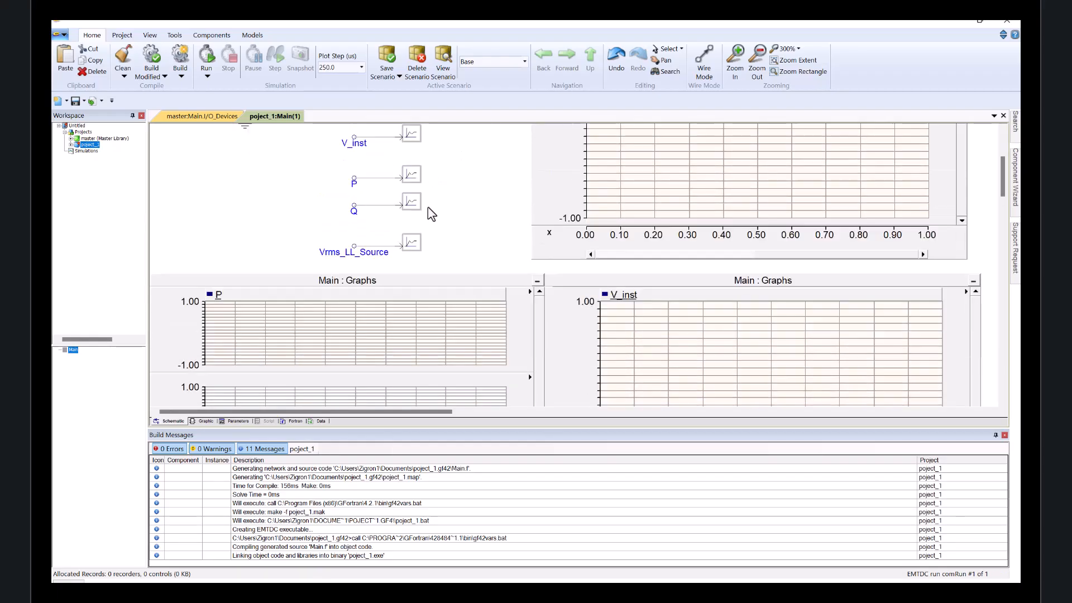
right_click(412, 242)
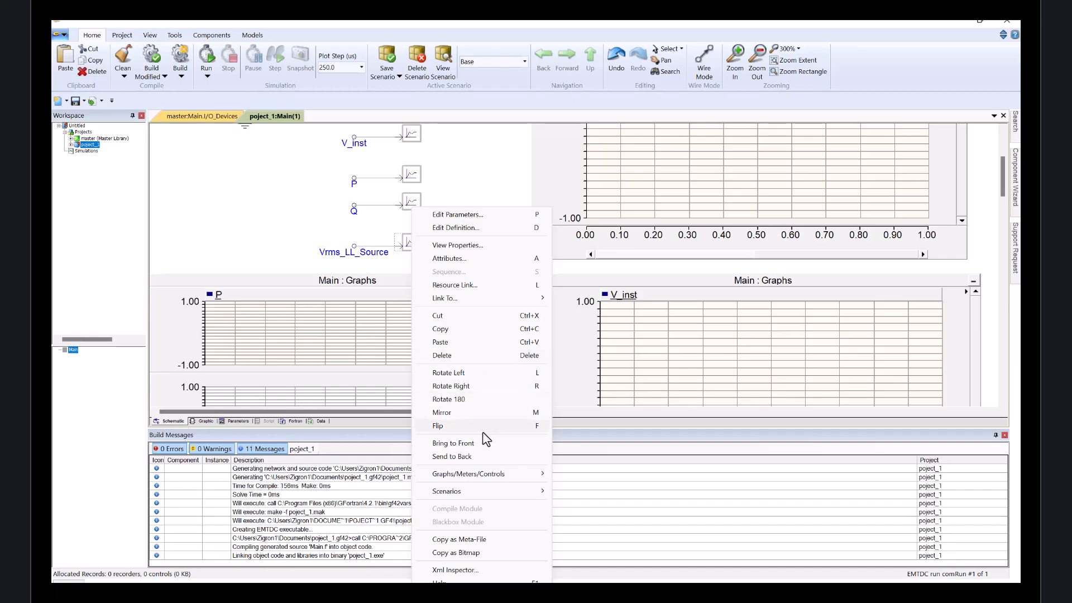
mouse_move(487, 473)
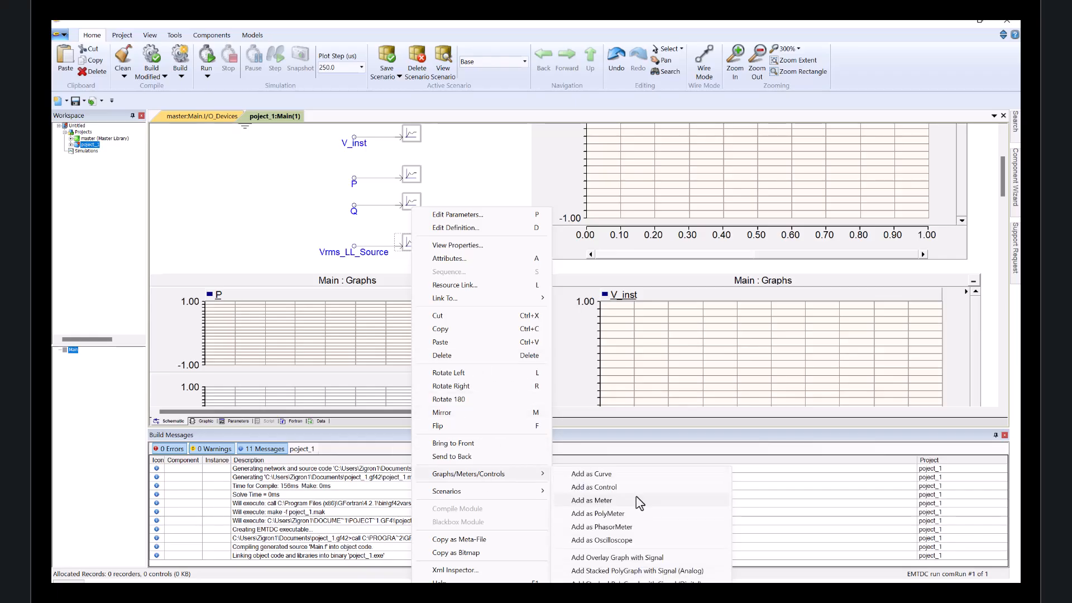
click(652, 557)
scroll(507, 222, down, 8)
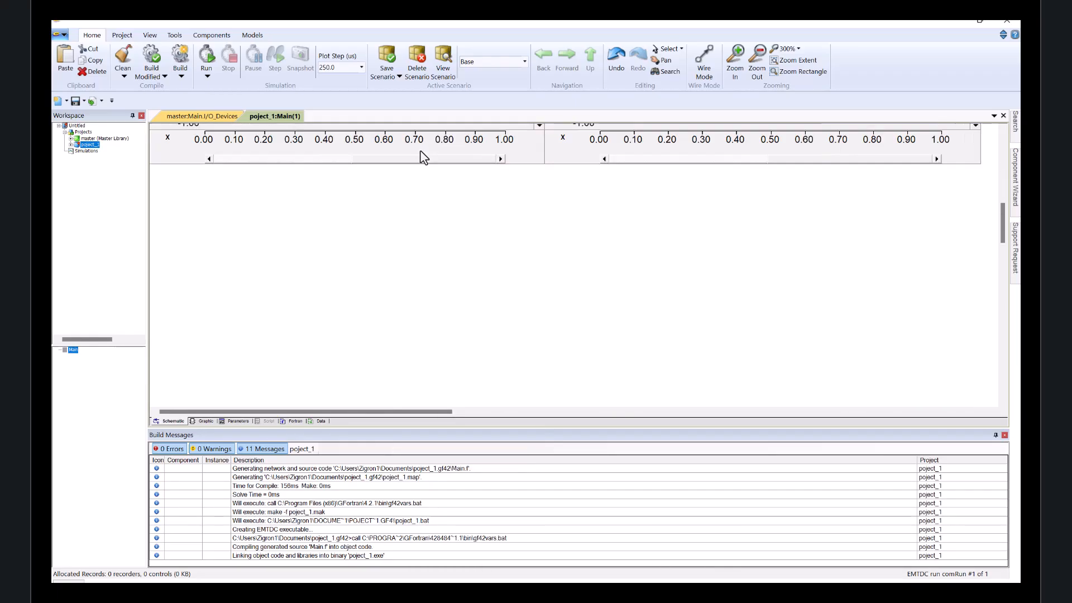
scroll(189, 170, up, 1)
click(167, 177)
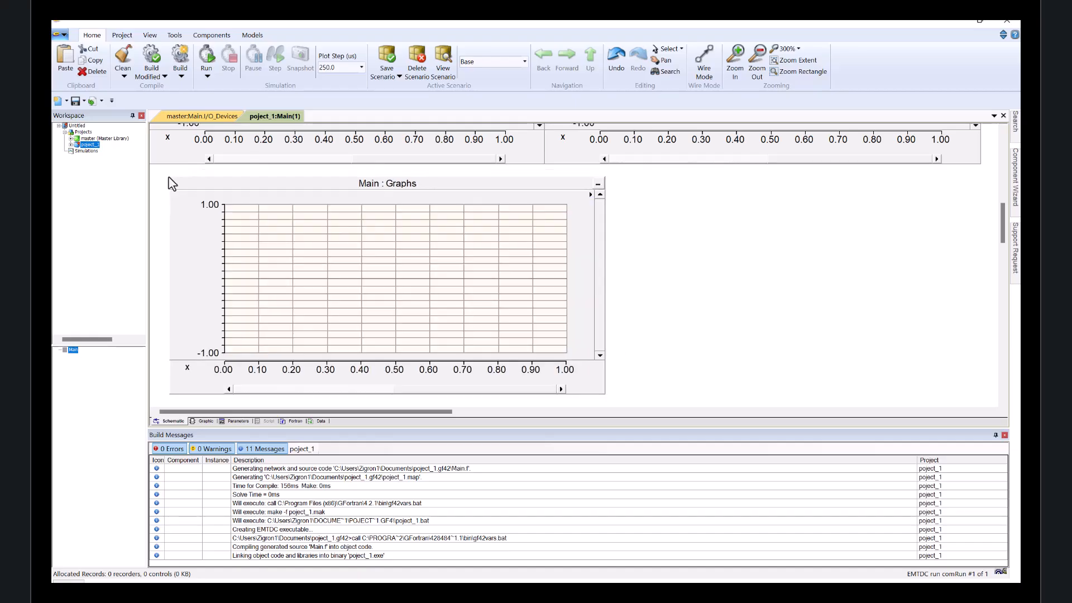
Run the simulation and review the plotted graphs.
scroll(763, 297, up, 3)
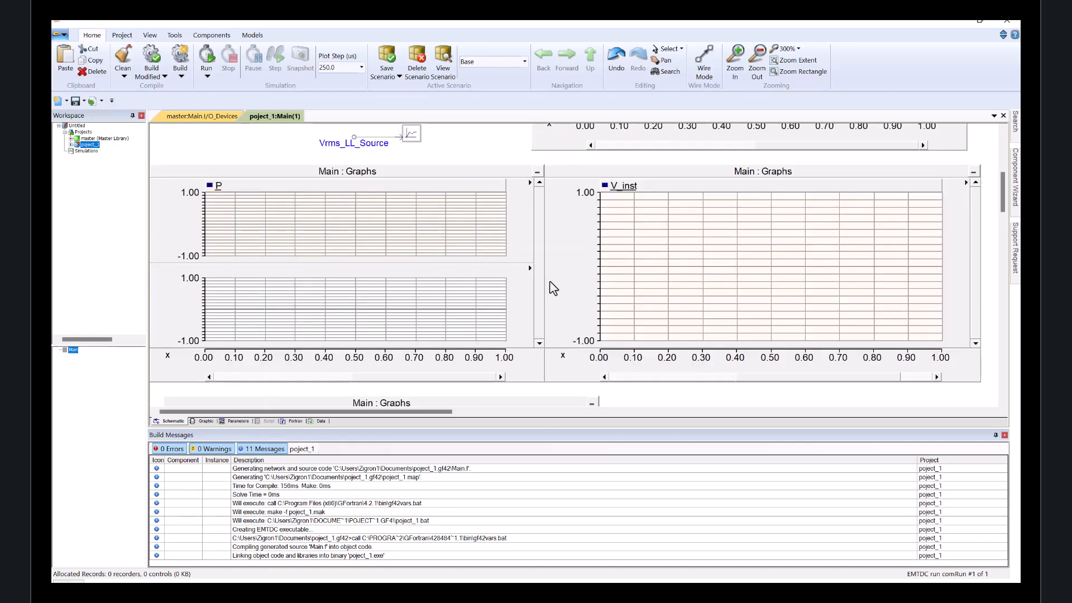
scroll(472, 170, up, 4)
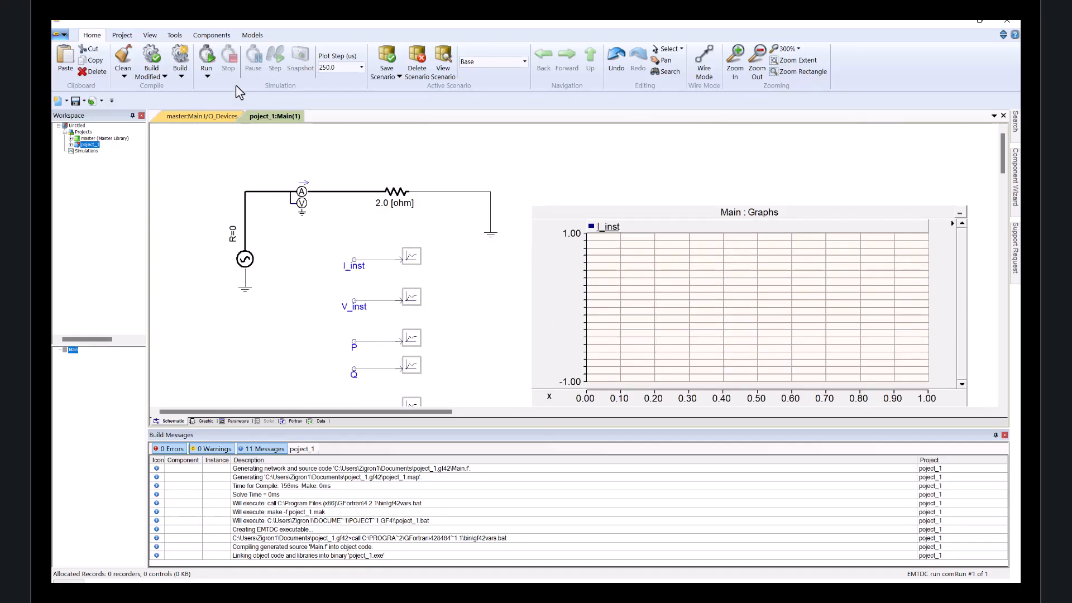
click(207, 58)
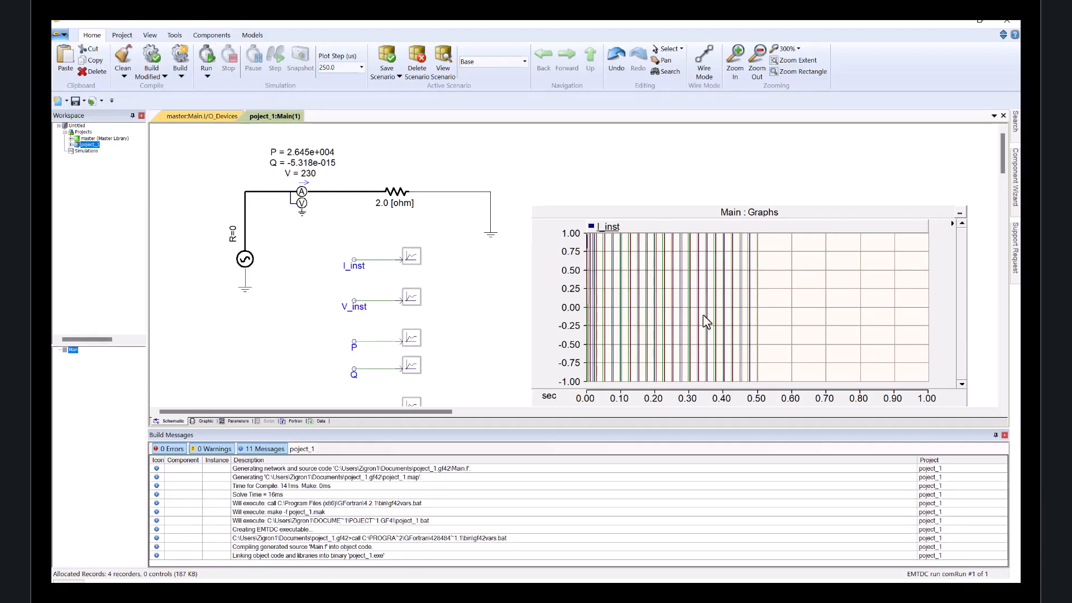
scroll(627, 256, down, 5)
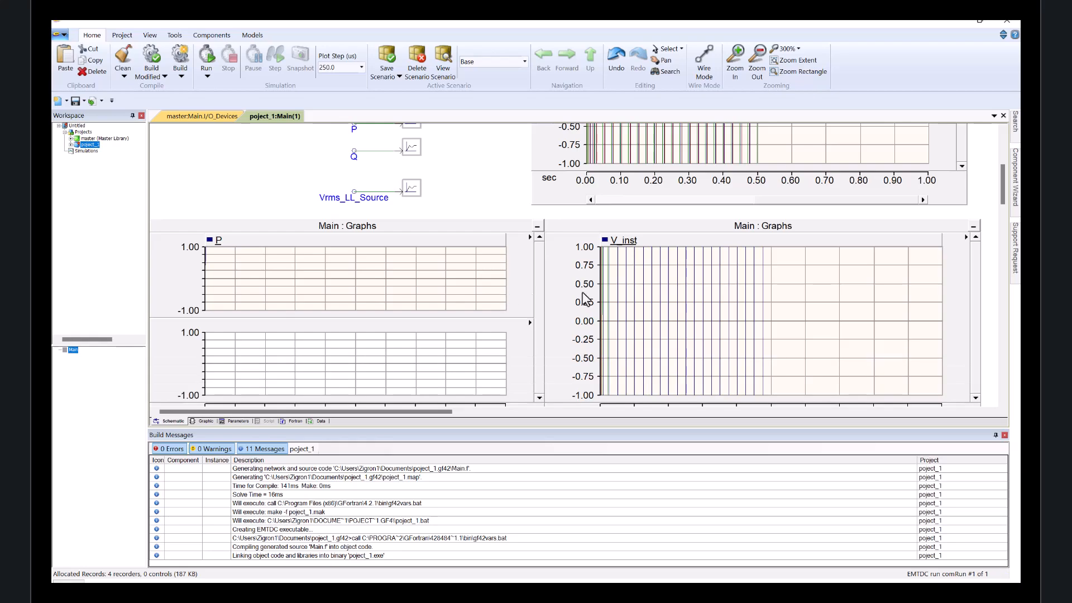
scroll(538, 239, down, 1)
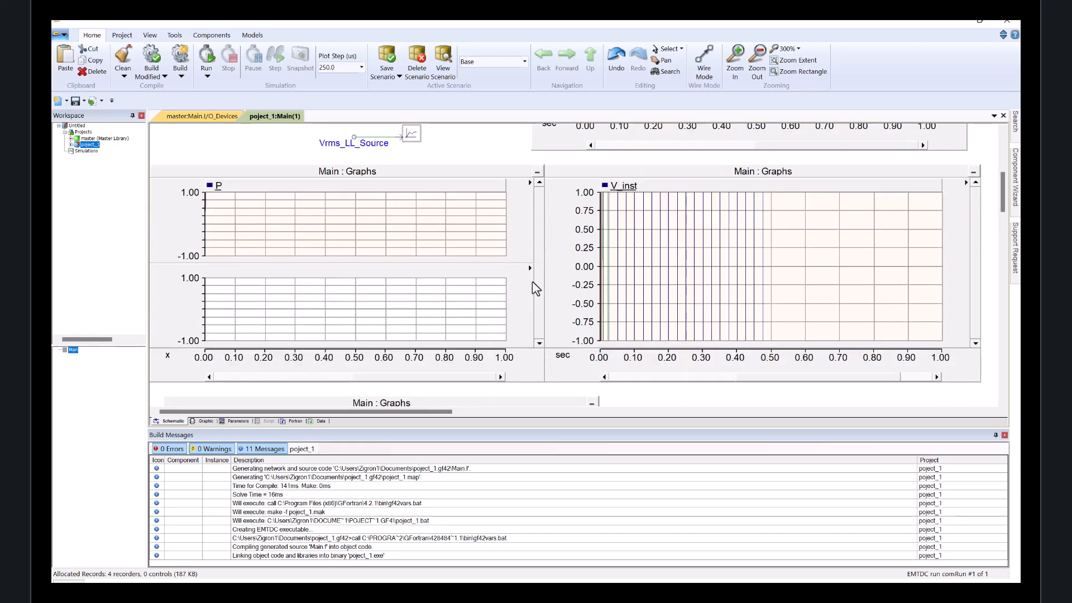
scroll(535, 288, up, 6)
click(553, 217)
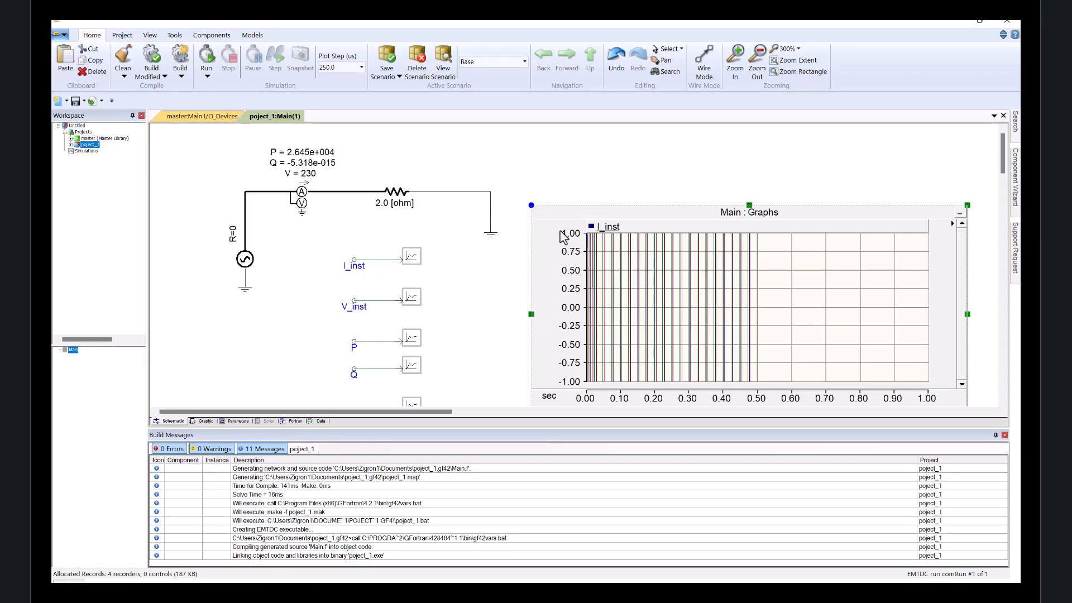
Reset all extents on the I_inst graph so its axes fit the plotted current.
right_click(564, 212)
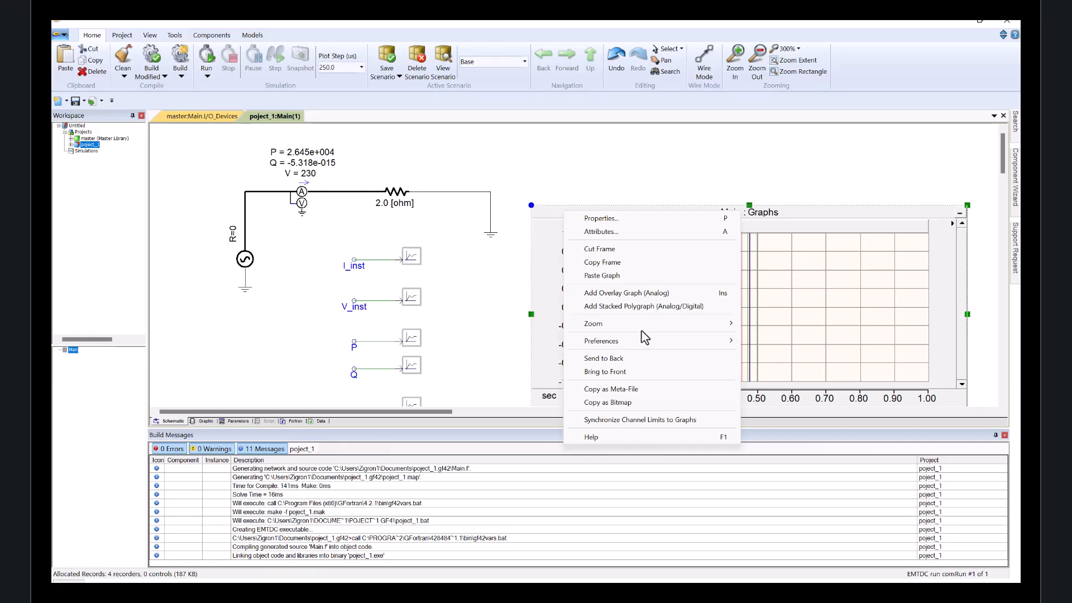
mouse_move(646, 329)
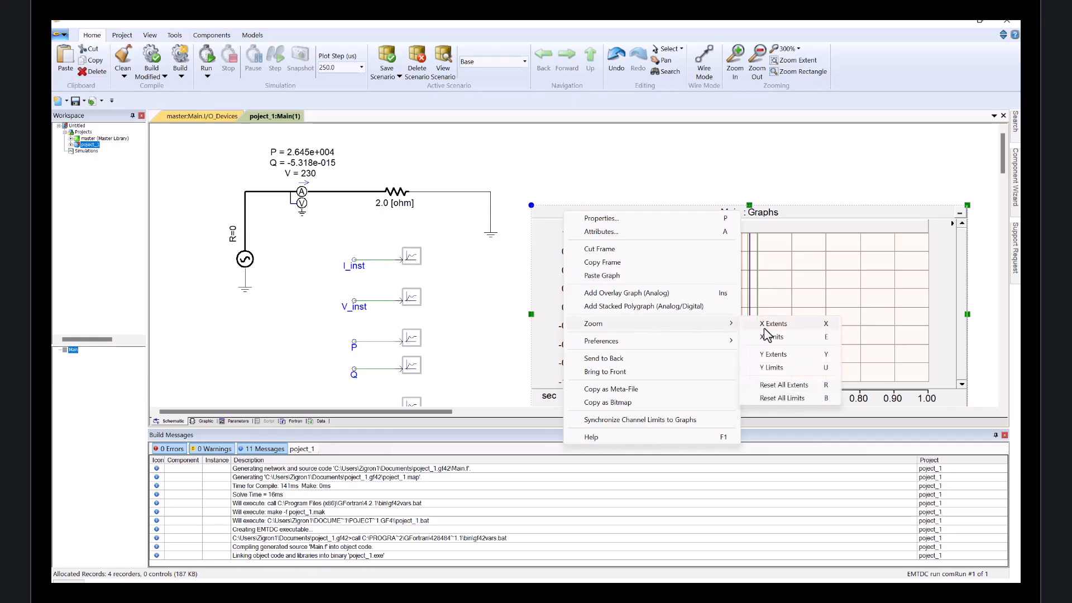
click(784, 385)
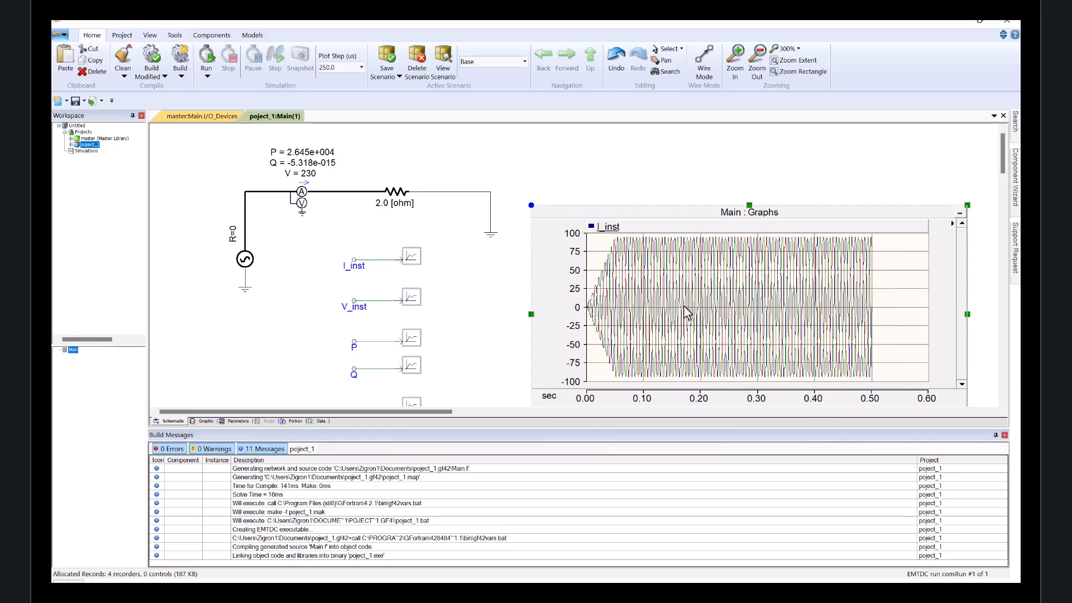
Reset all limits on the I_inst graph.
mouse_move(685, 308)
mouse_move(624, 256)
right_click(553, 214)
mouse_move(600, 325)
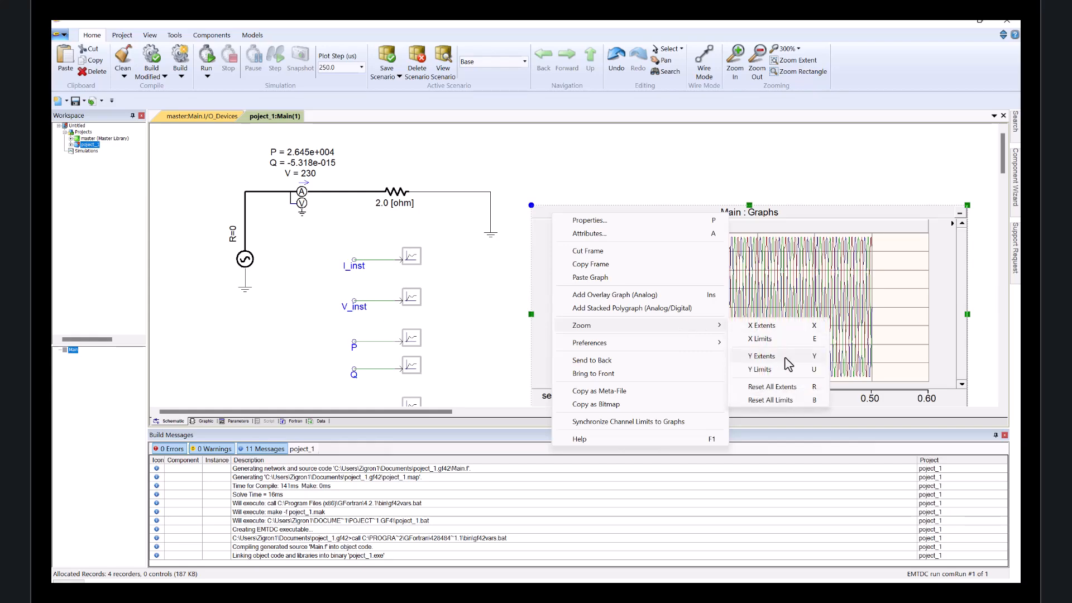
click(800, 400)
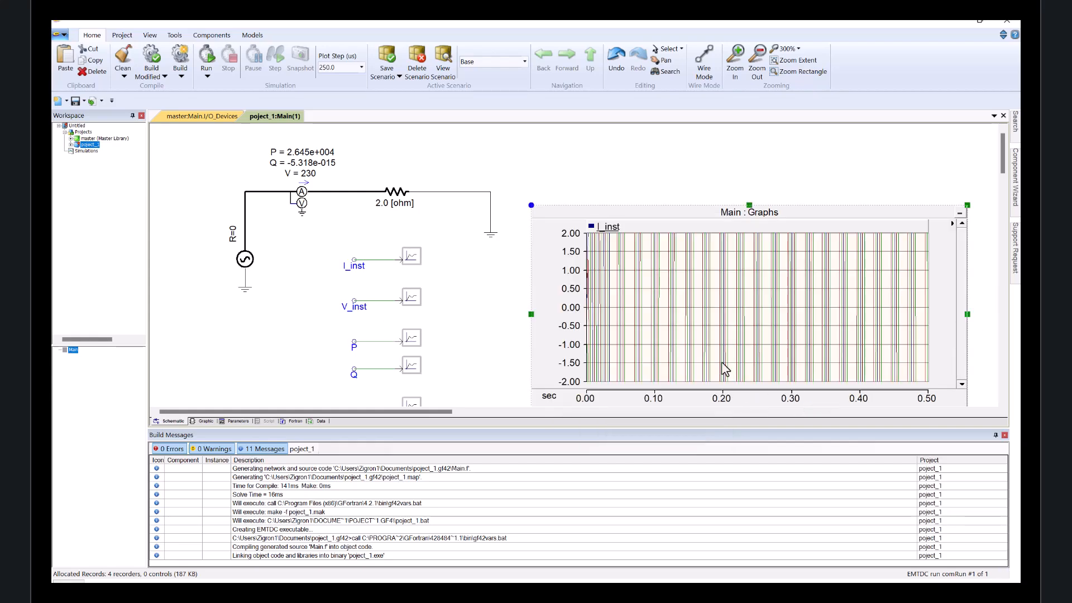
right_click(558, 213)
mouse_move(617, 326)
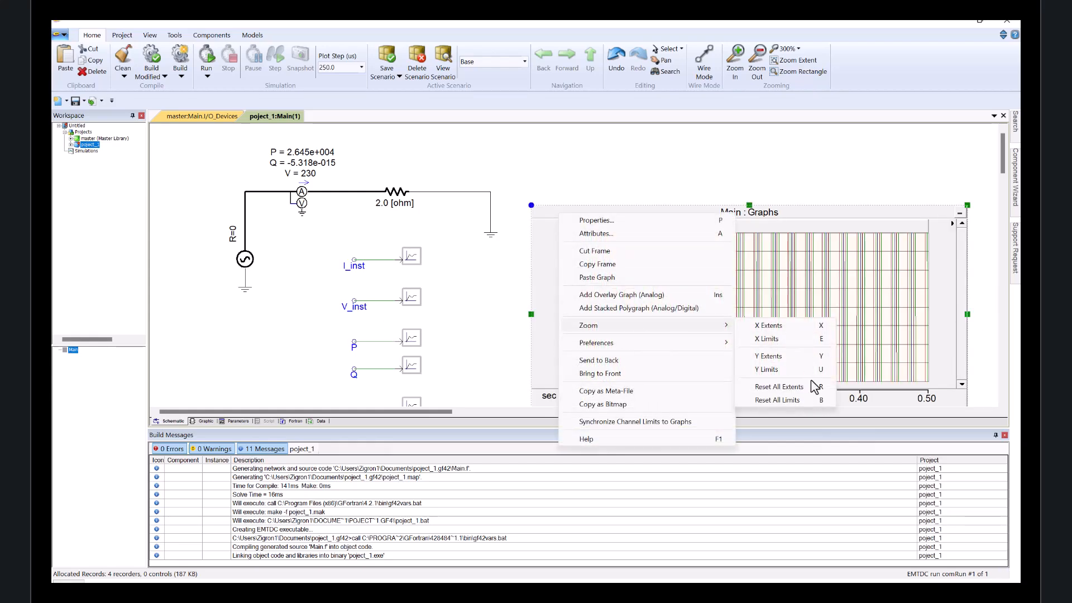
click(819, 401)
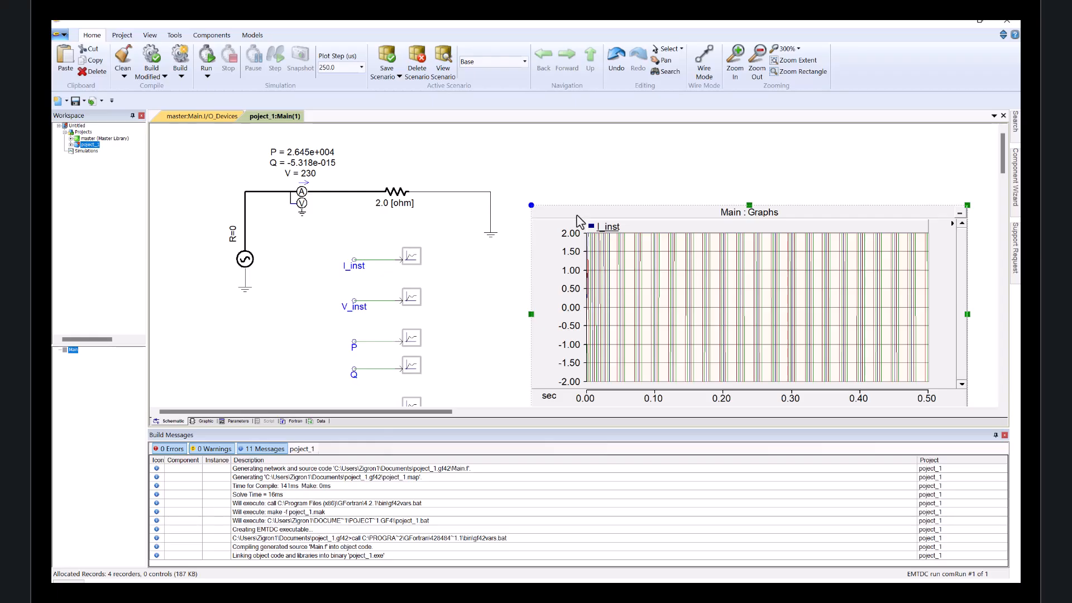
Reset all extents on the I_inst graph again to fit the current waveform.
right_click(577, 217)
mouse_move(698, 326)
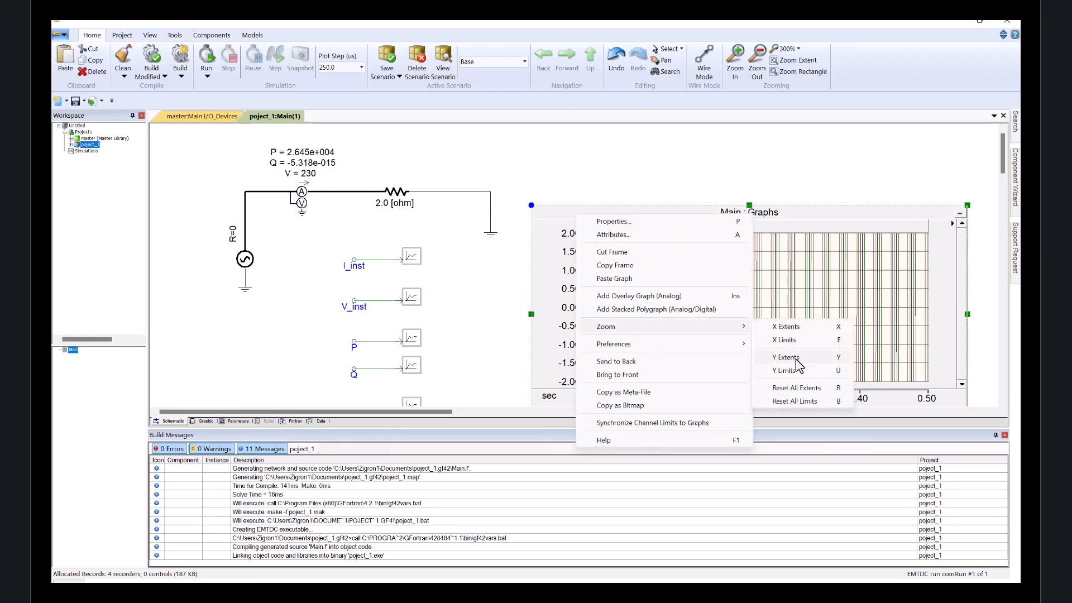
click(813, 399)
Reset all extents on the V_inst graph so its axes fit the voltage waveform.
scroll(469, 293, down, 3)
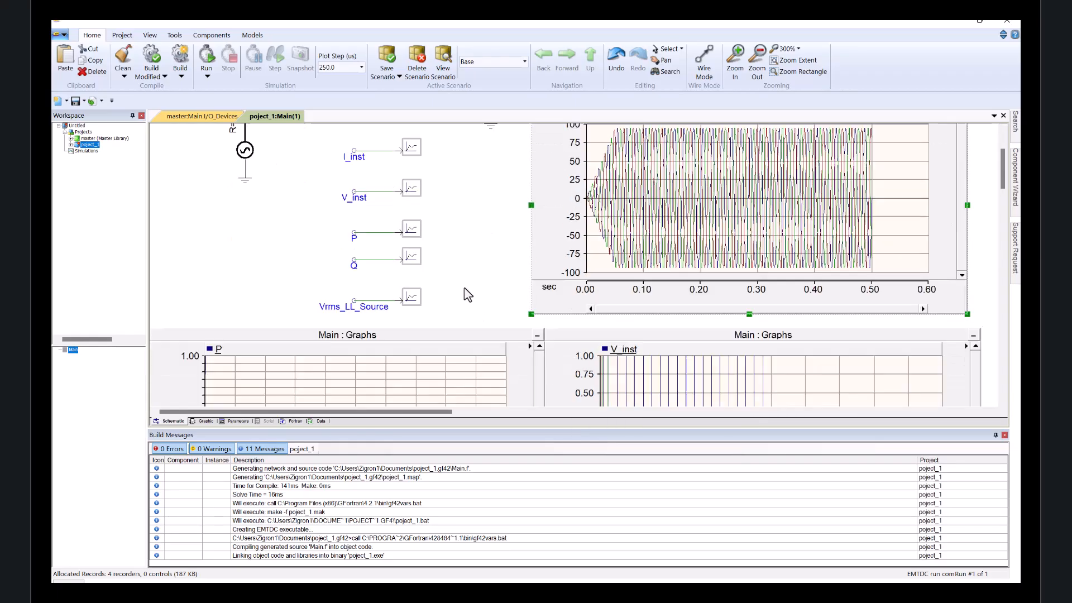
scroll(580, 283, down, 1)
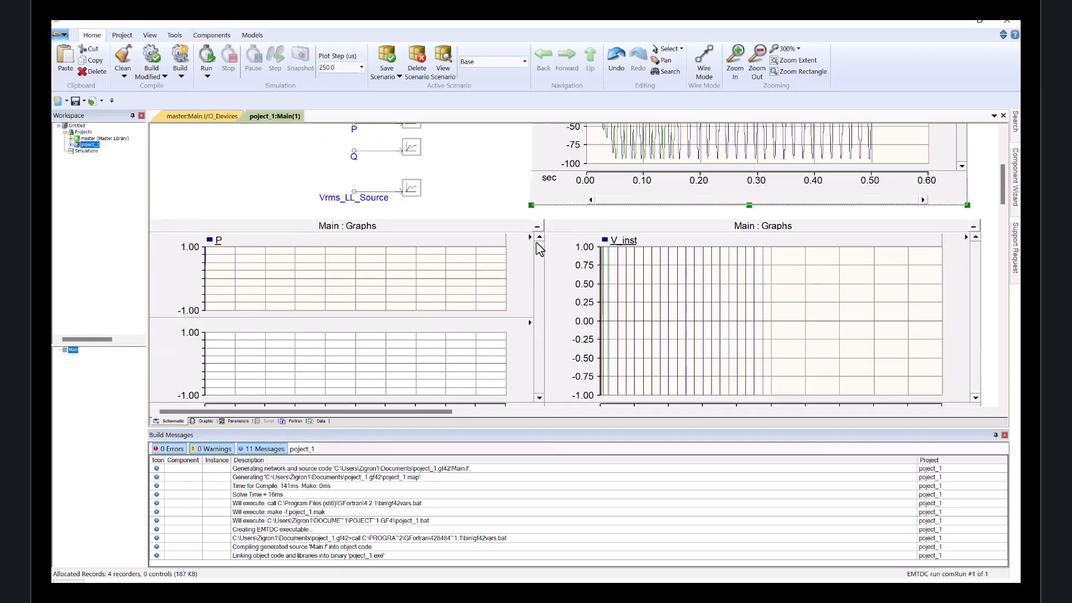
right_click(575, 235)
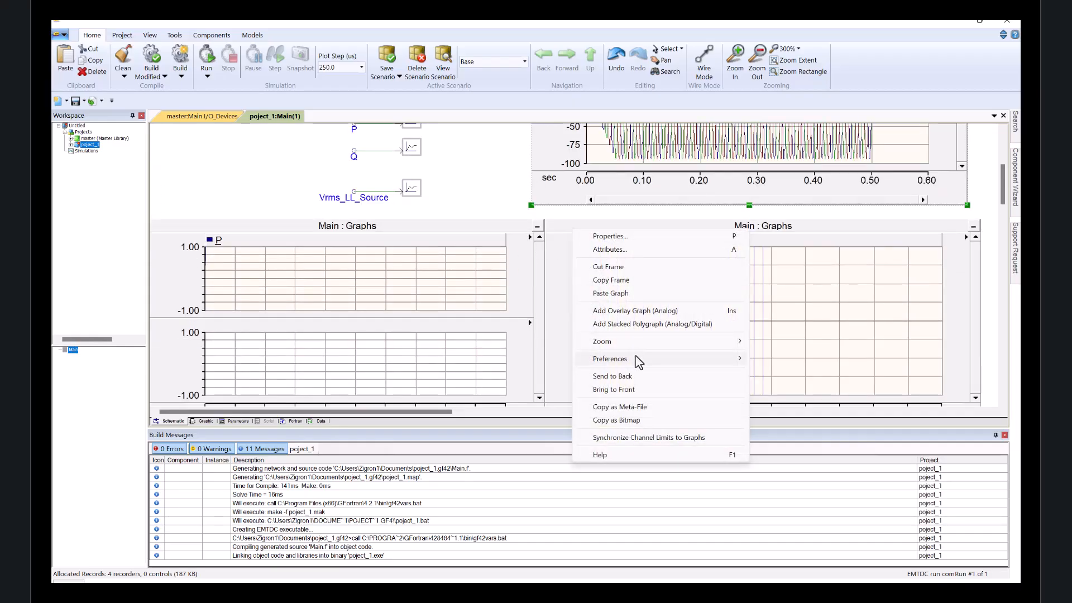
mouse_move(649, 343)
click(814, 403)
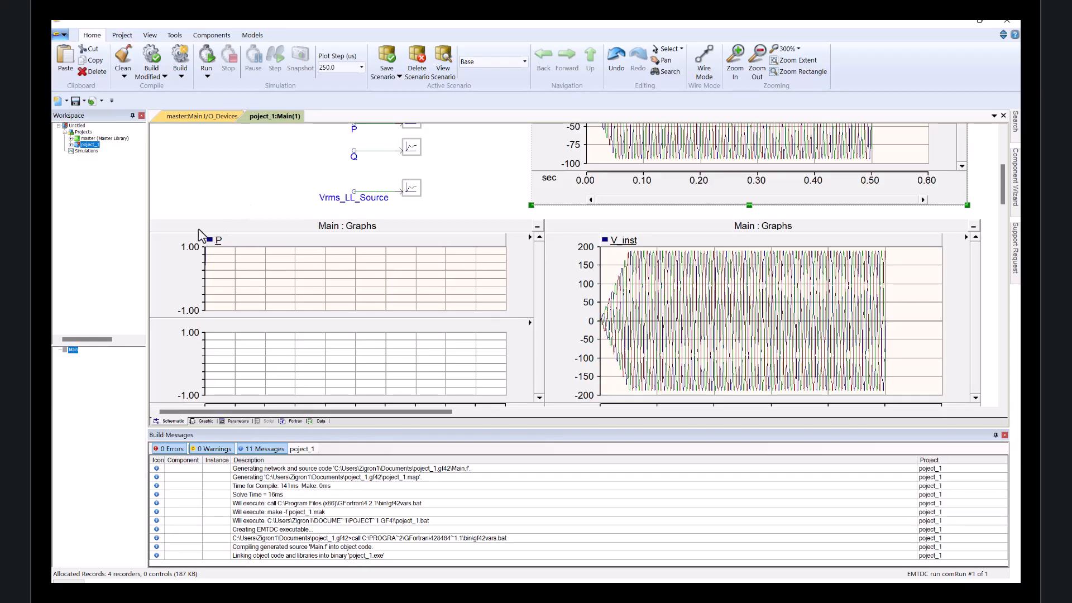
Reset all limits on the P polygraph.
right_click(182, 229)
click(169, 229)
right_click(175, 225)
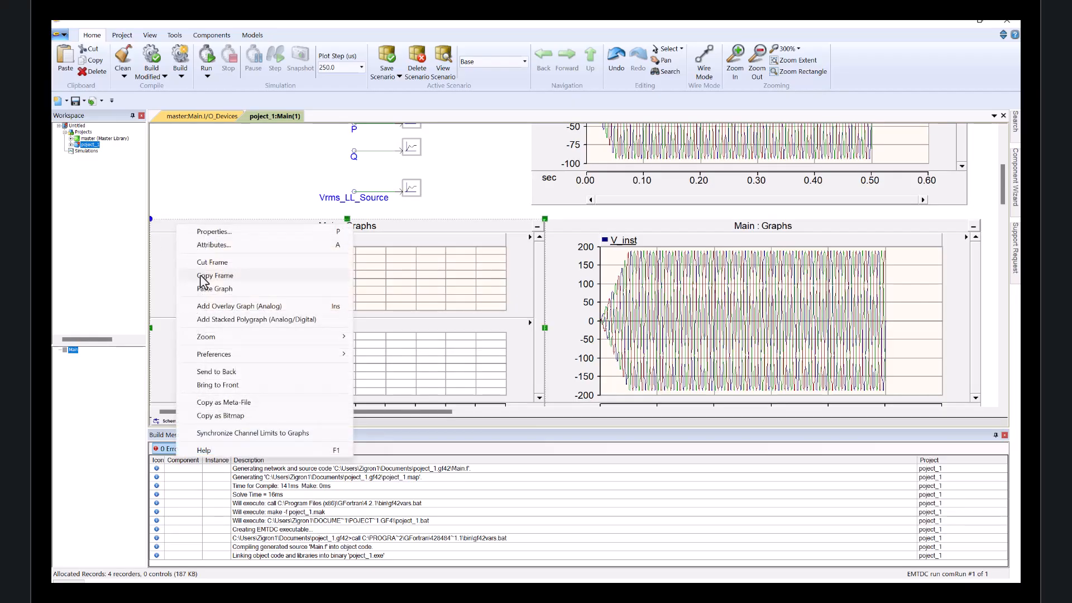
mouse_move(234, 336)
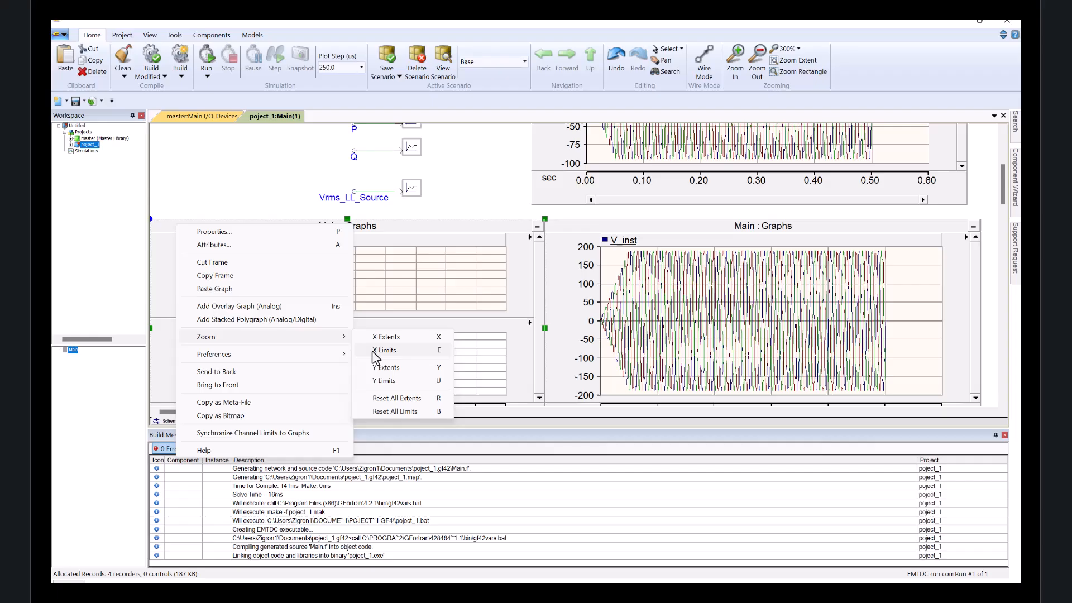
click(410, 413)
Reset all extents on the P polygraph so the power curve fits its axes.
right_click(189, 227)
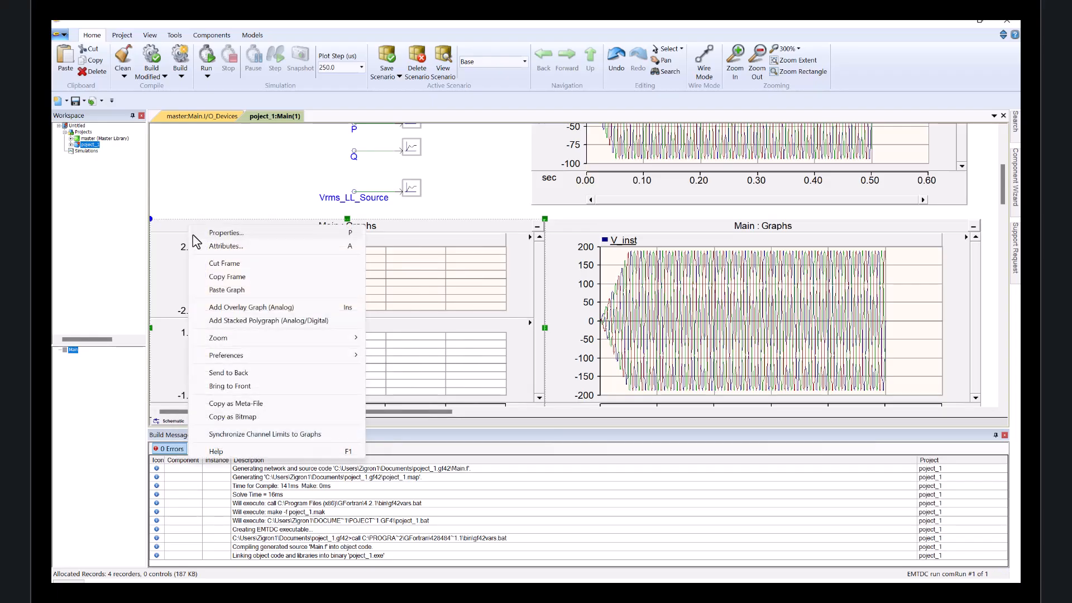
mouse_move(276, 339)
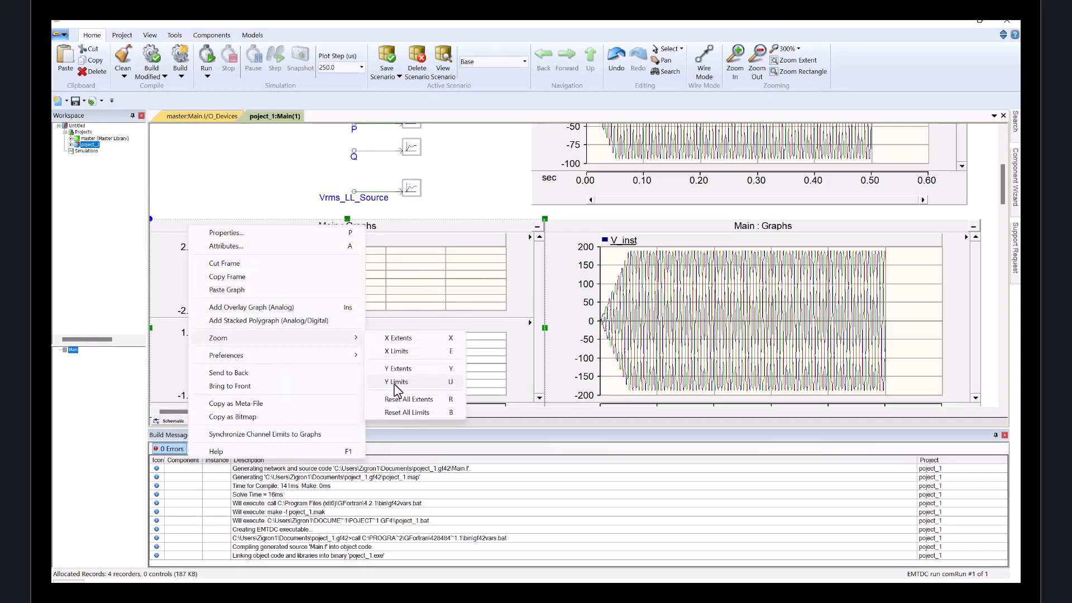
click(397, 394)
click(257, 296)
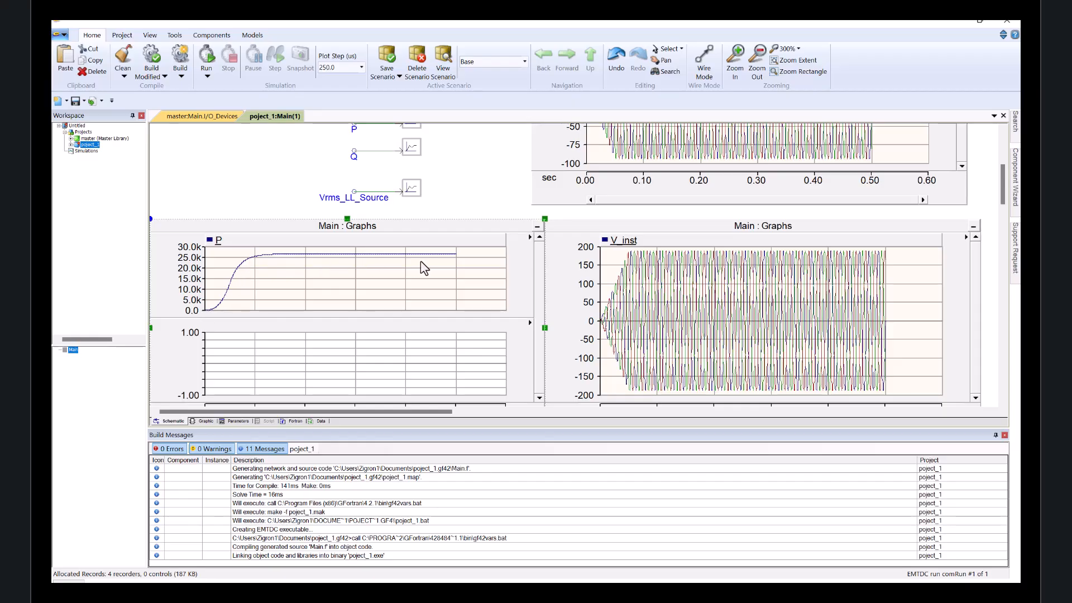
Reset all limits on the empty lower graph of the P polygraph.
scroll(233, 183, down, 2)
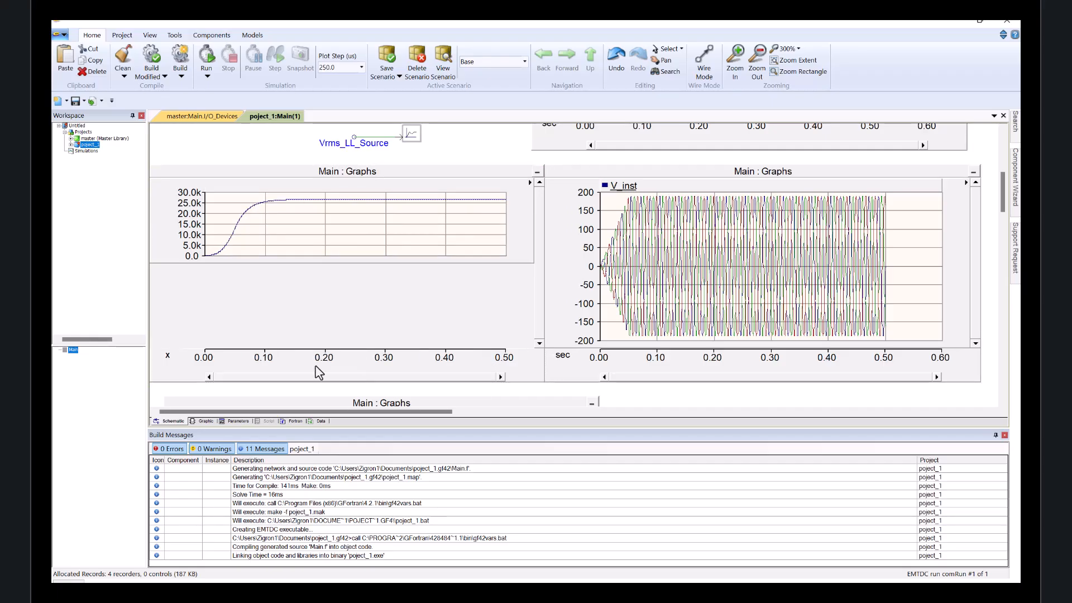
right_click(180, 307)
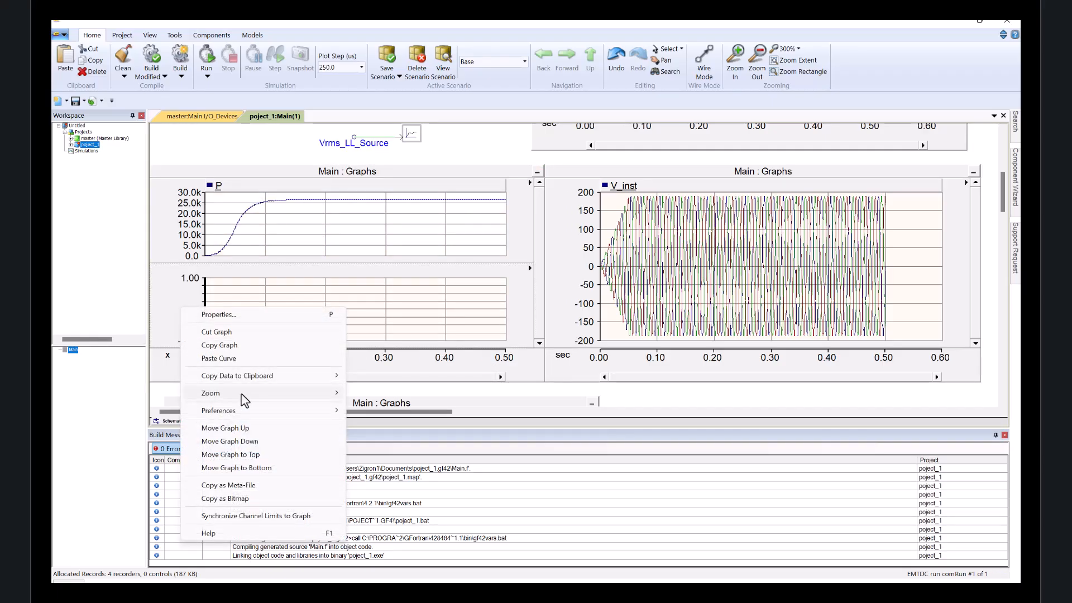
mouse_move(237, 393)
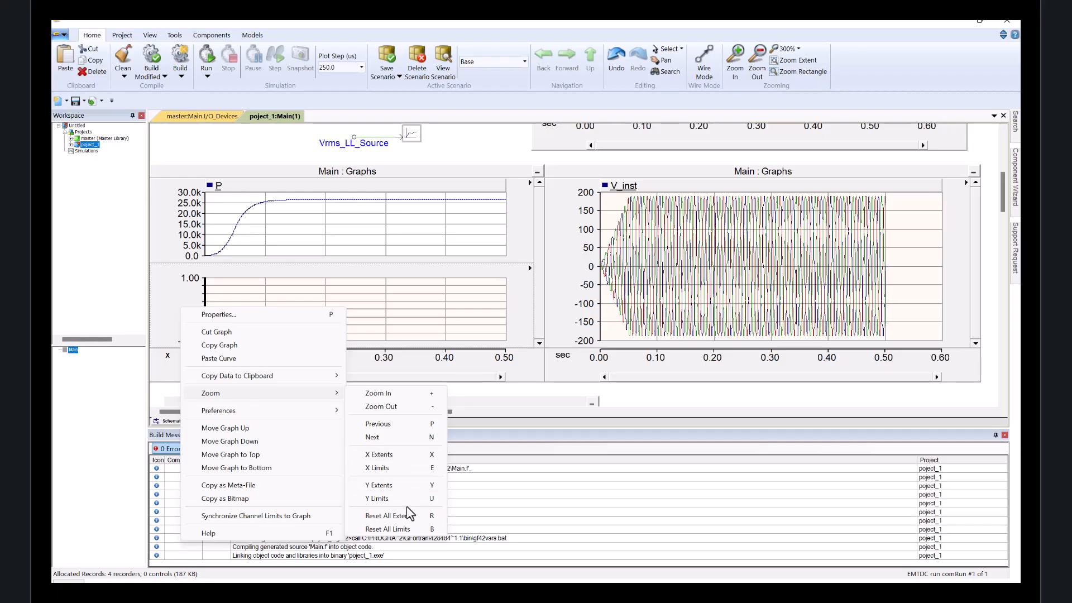
click(411, 528)
Reset all extents on the lower graph of the P polygraph.
right_click(159, 297)
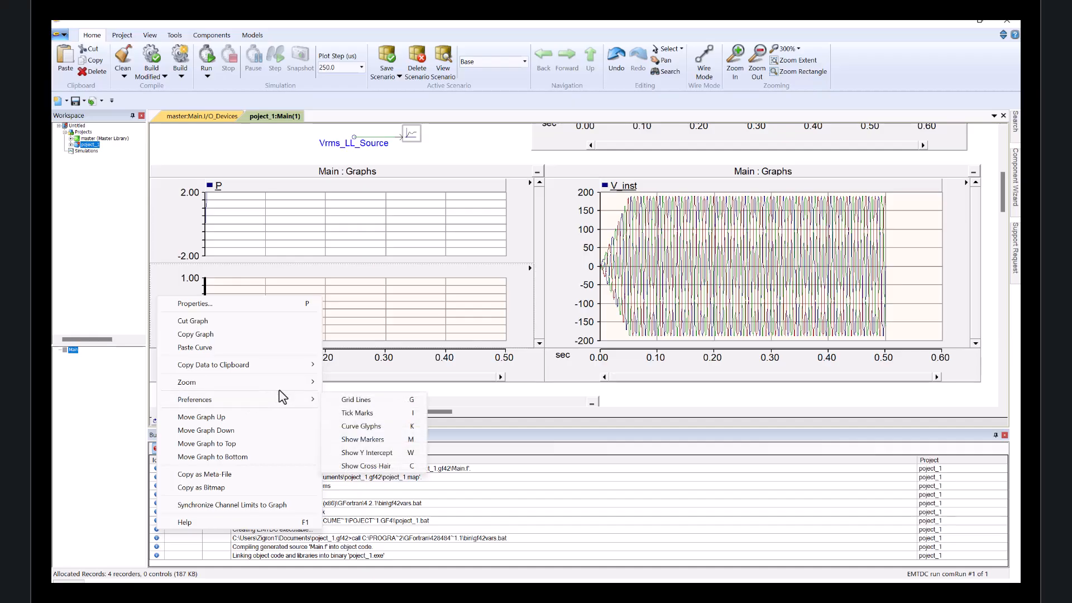
mouse_move(291, 384)
click(404, 504)
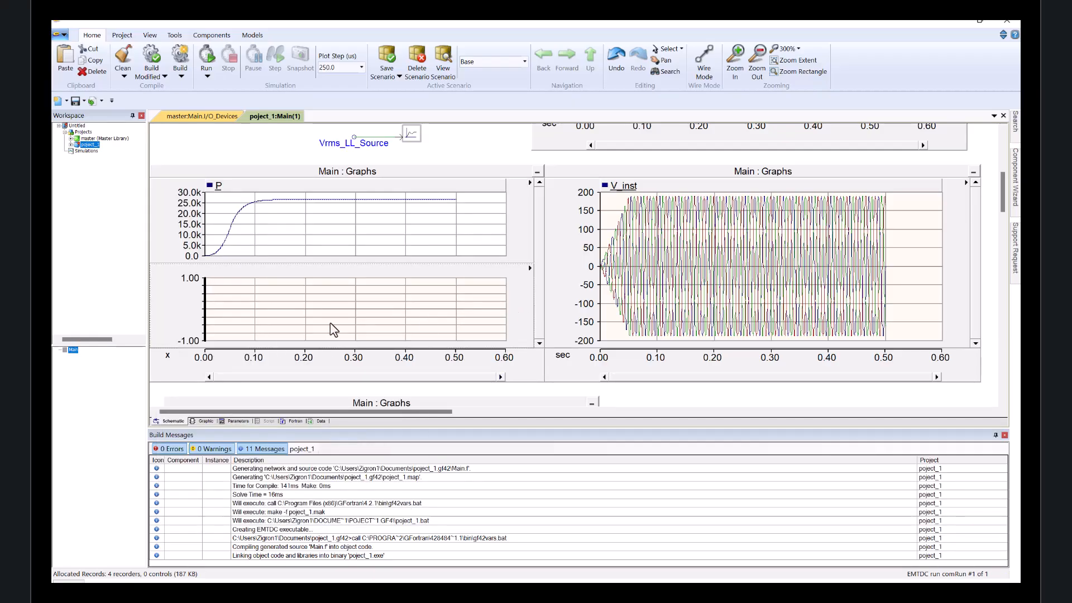
Reset all extents on the Vrms_LL_Source graph so the RMS voltage curve fits its axes.
scroll(523, 378, down, 1)
scroll(632, 359, down, 3)
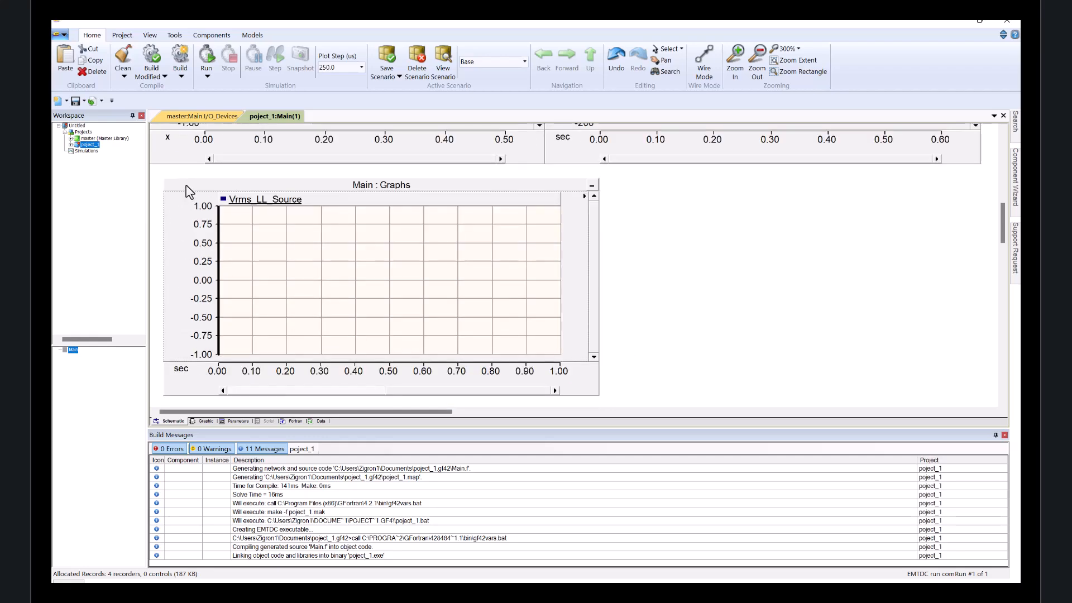
right_click(187, 186)
mouse_move(264, 321)
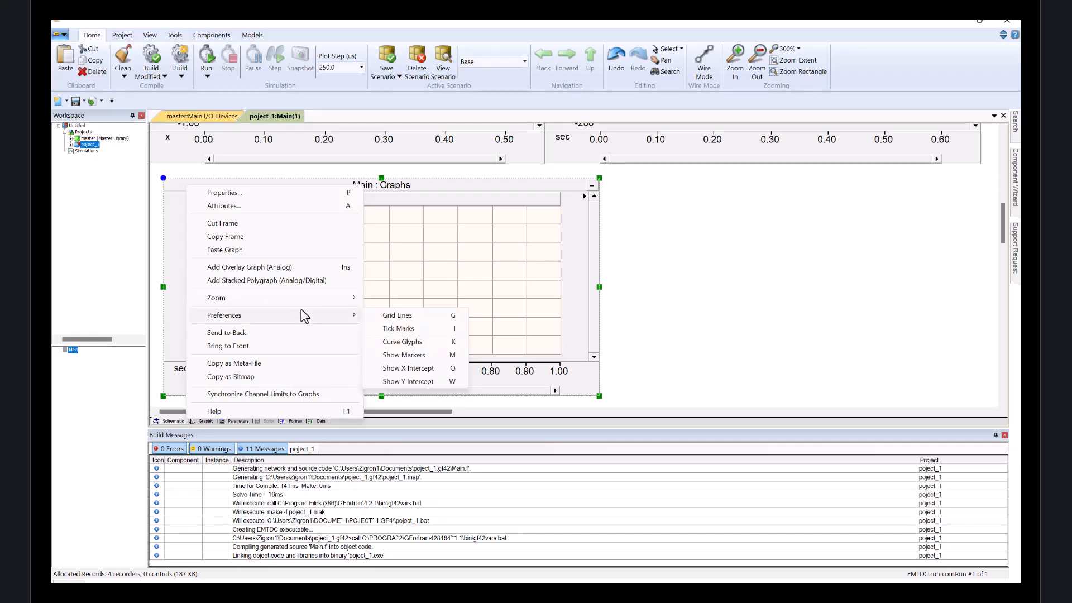
mouse_move(320, 300)
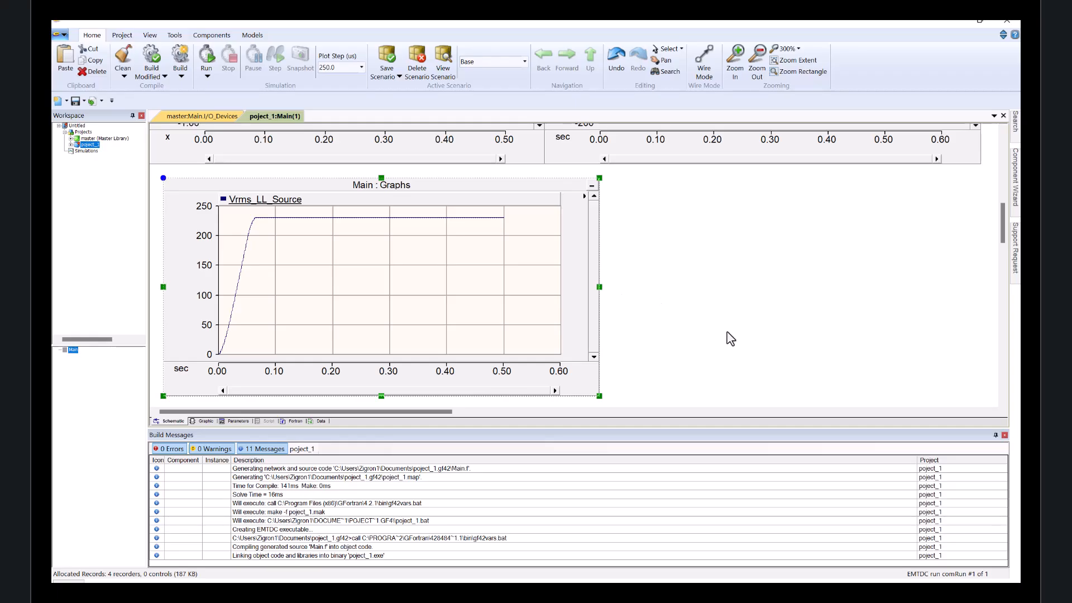
scroll(675, 351, up, 4)
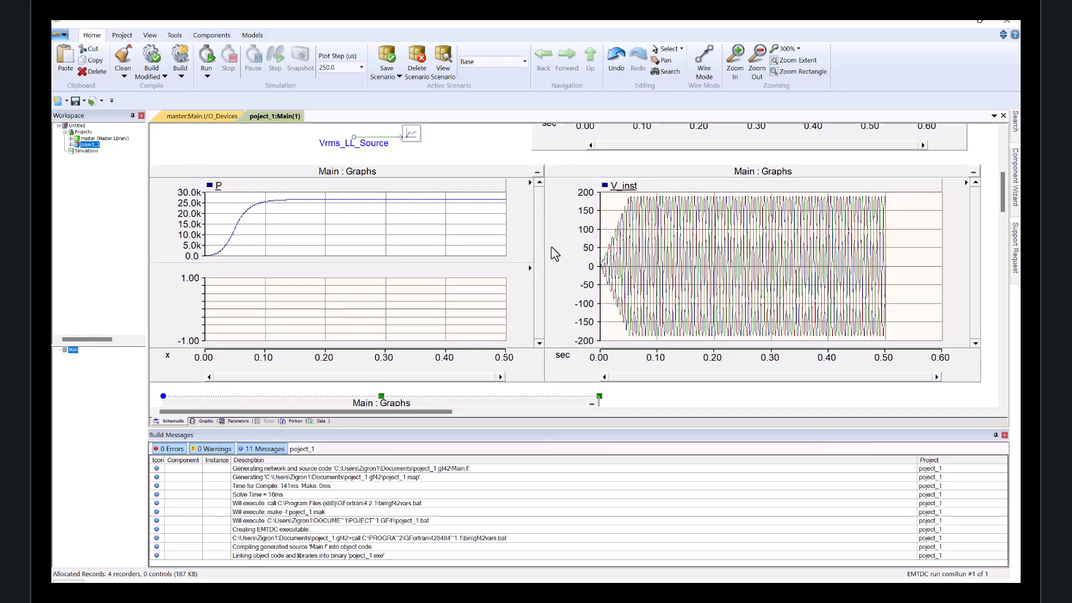
scroll(486, 137, up, 6)
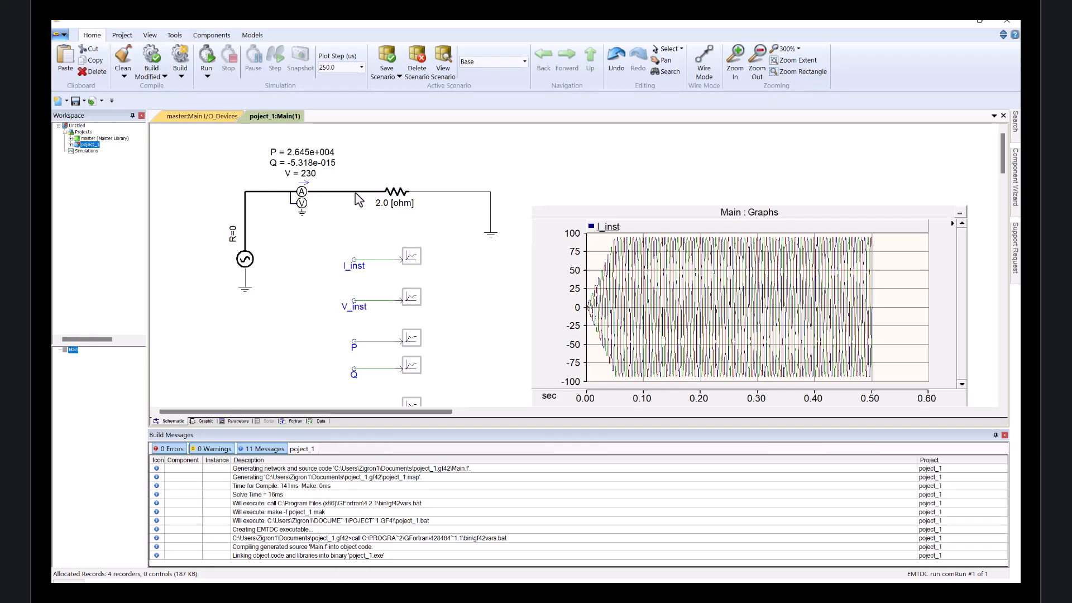
mouse_move(358, 199)
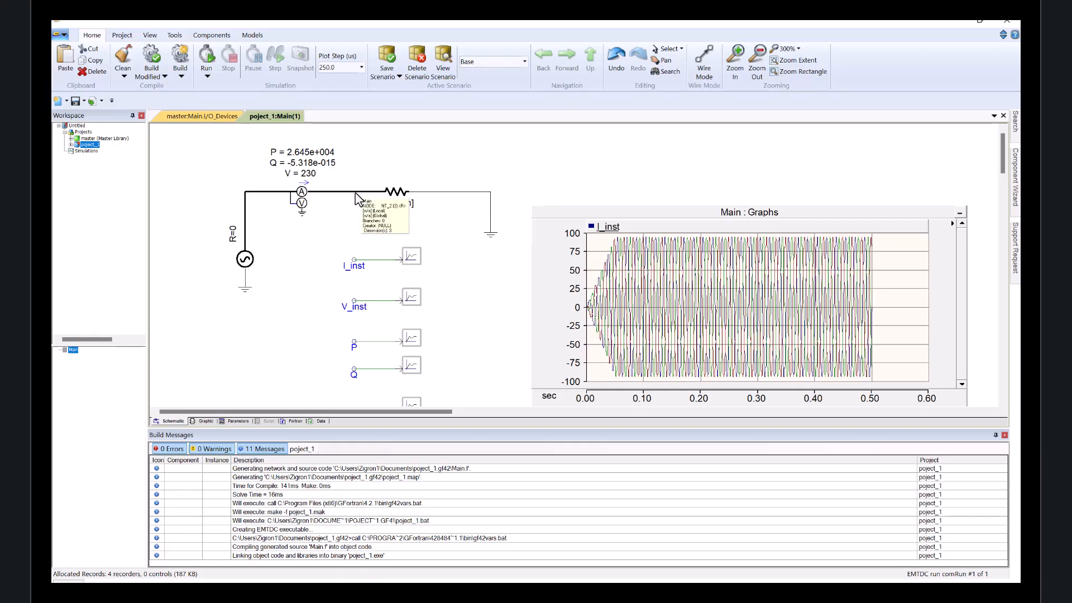